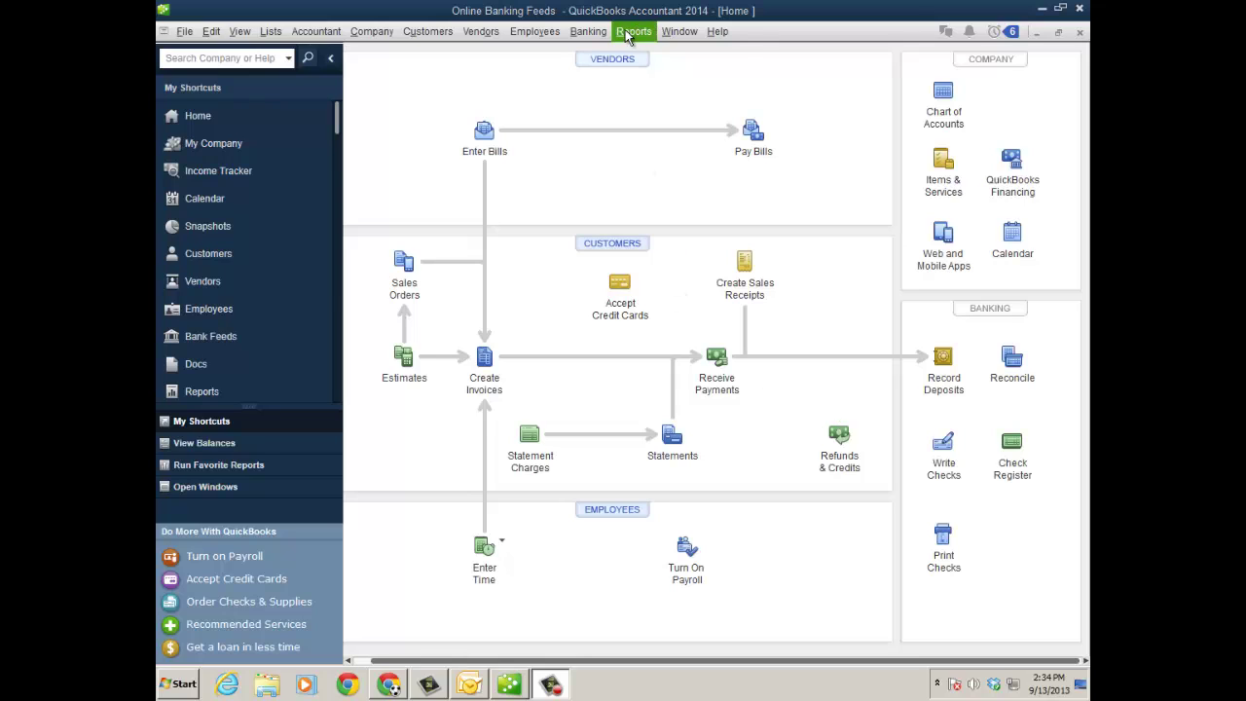
Show the Bank Feeds submenu from the Banking menu.
left_click(588, 31)
mouse_move(637, 184)
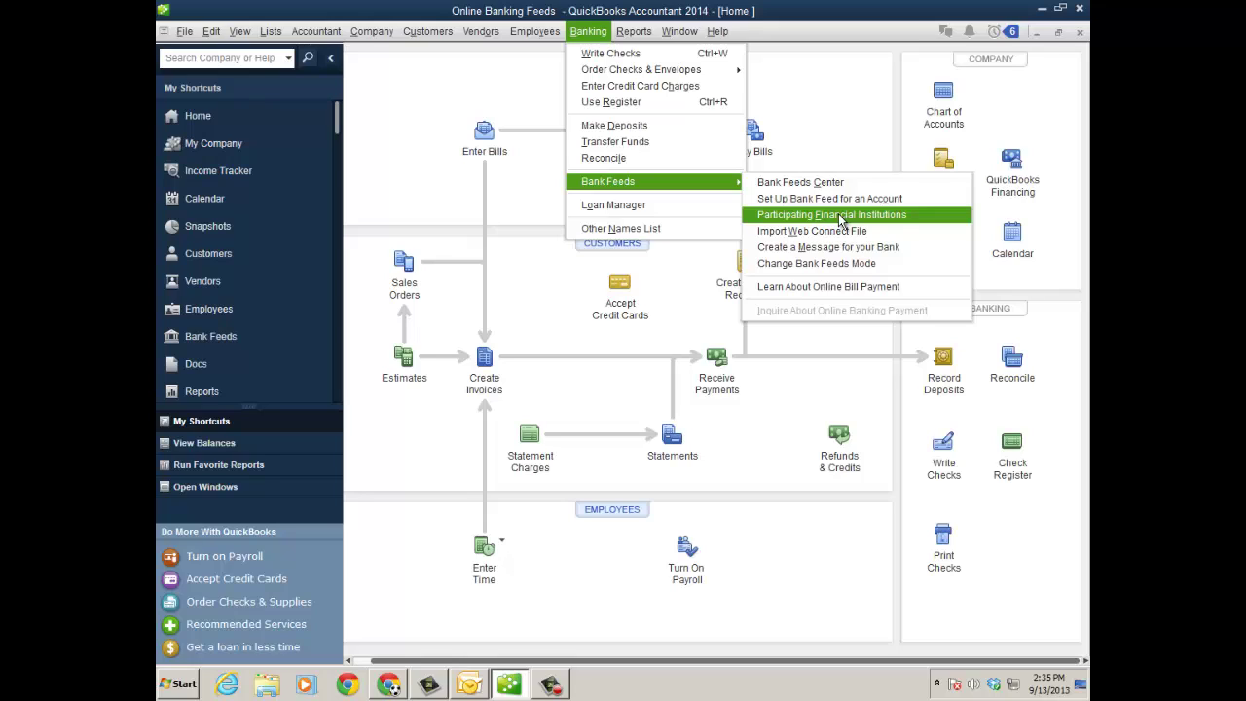
Open the Bank Feeds center for the savings account, collapsing the icon bar for more room.
left_click(417, 198)
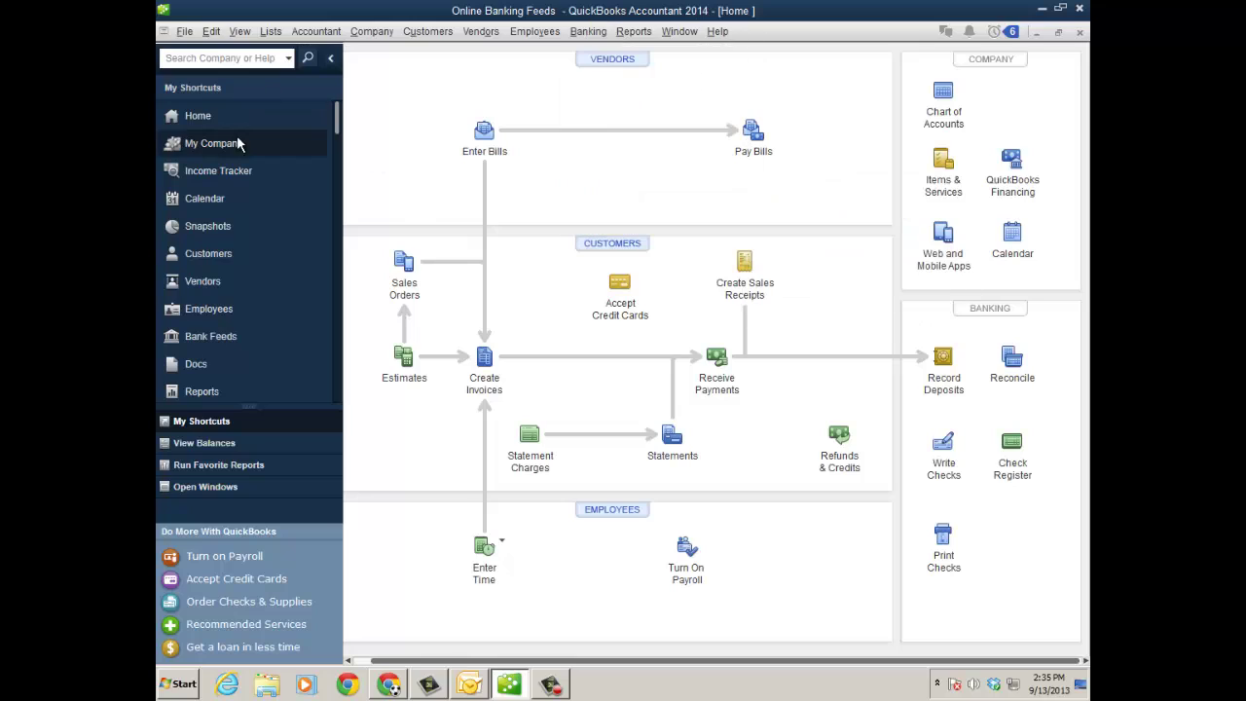
left_click(221, 336)
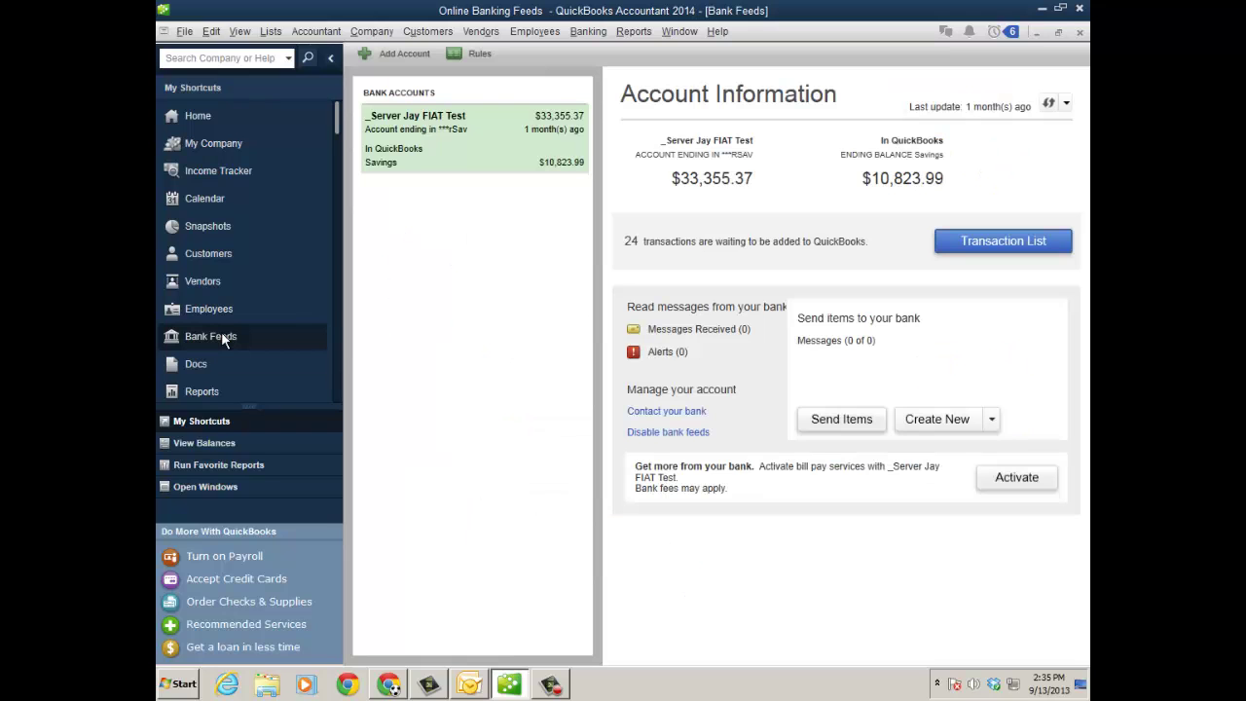
left_click(331, 59)
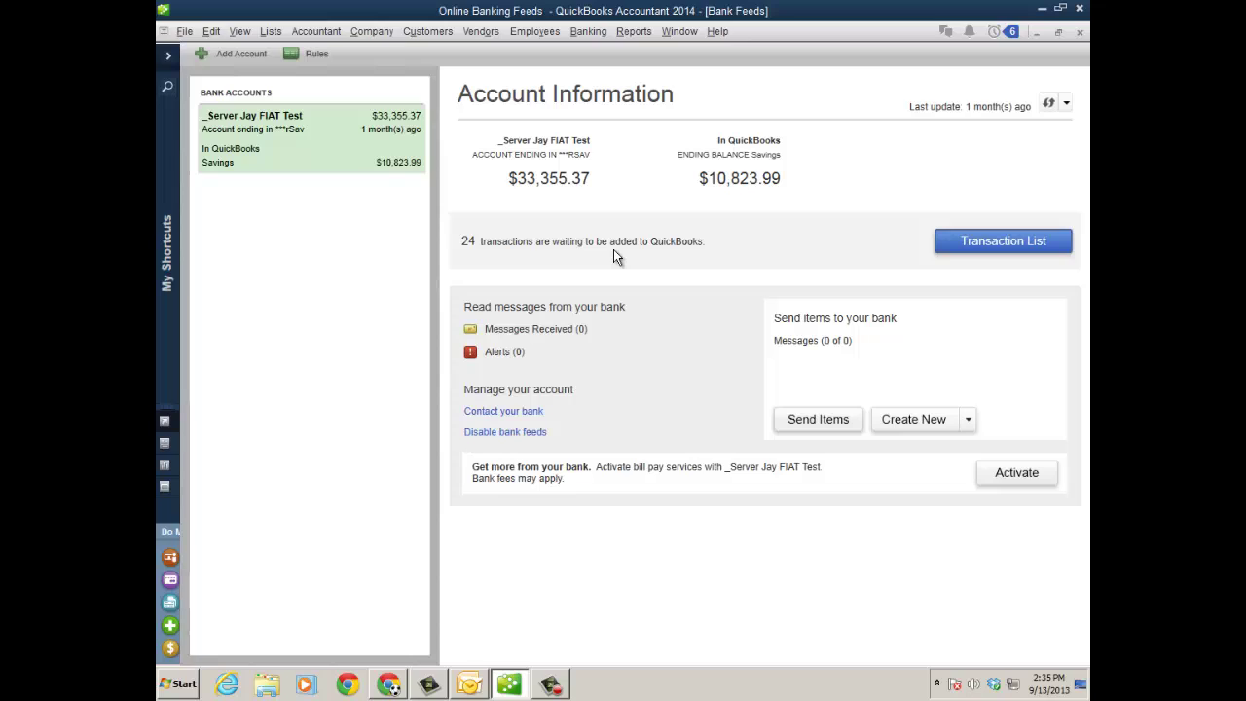
left_click(969, 418)
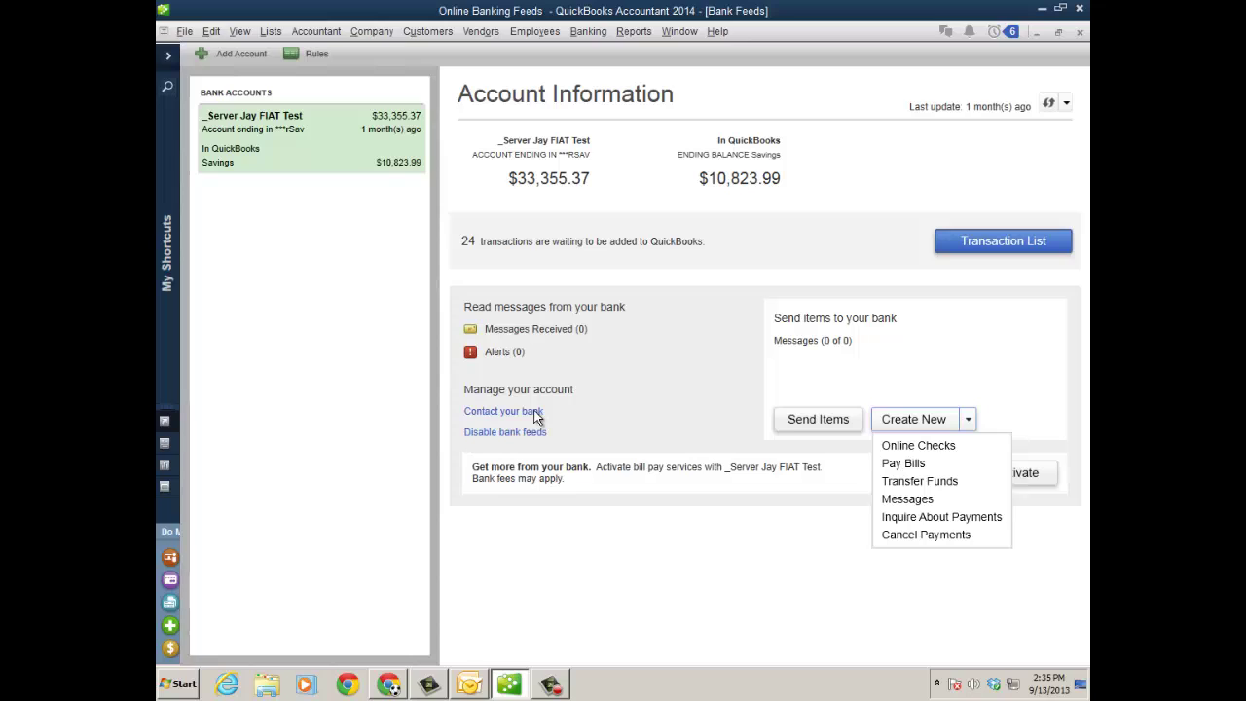
left_click(680, 359)
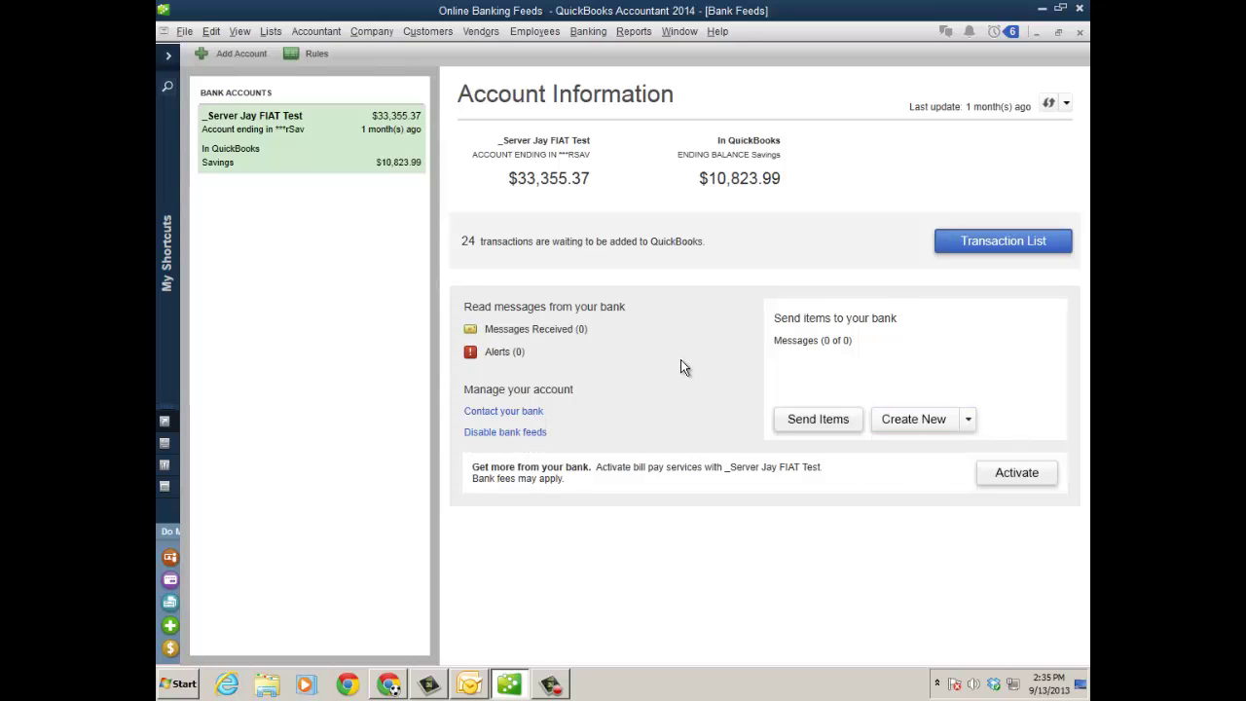
Open the Transactions List filtered to the 4 auto-matched transactions, keeping all status and type filters.
left_click(997, 250)
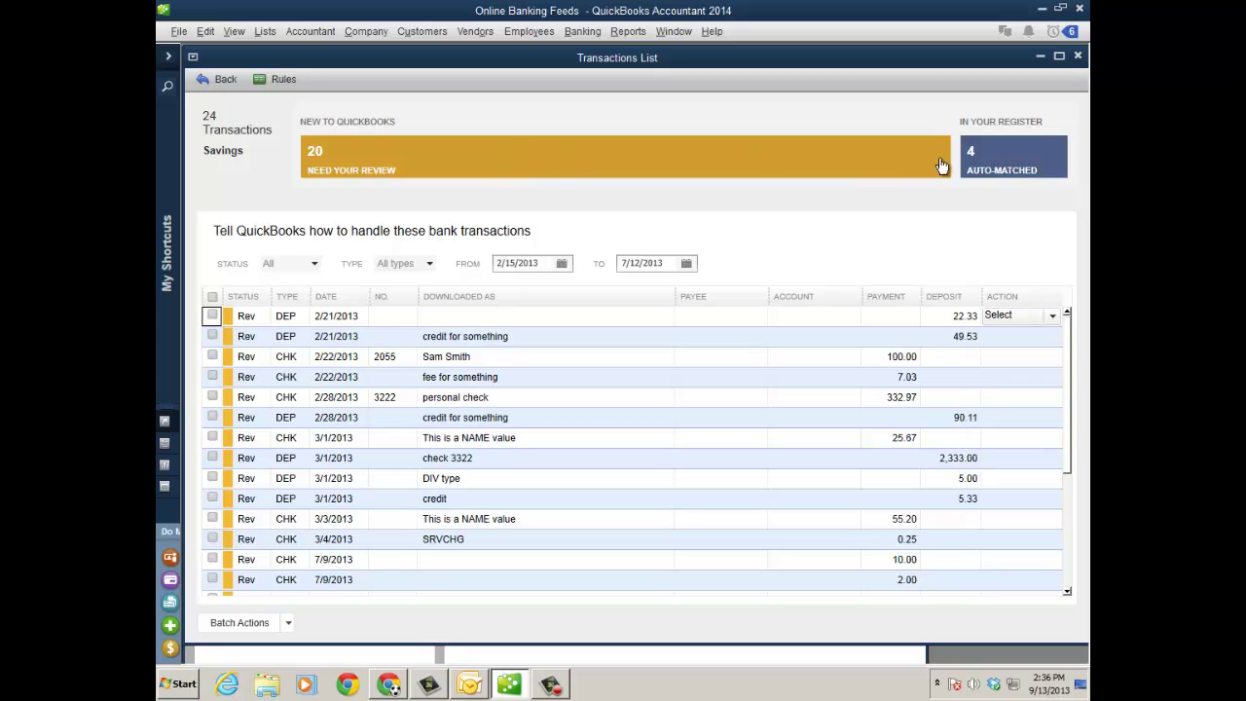
left_click(1013, 161)
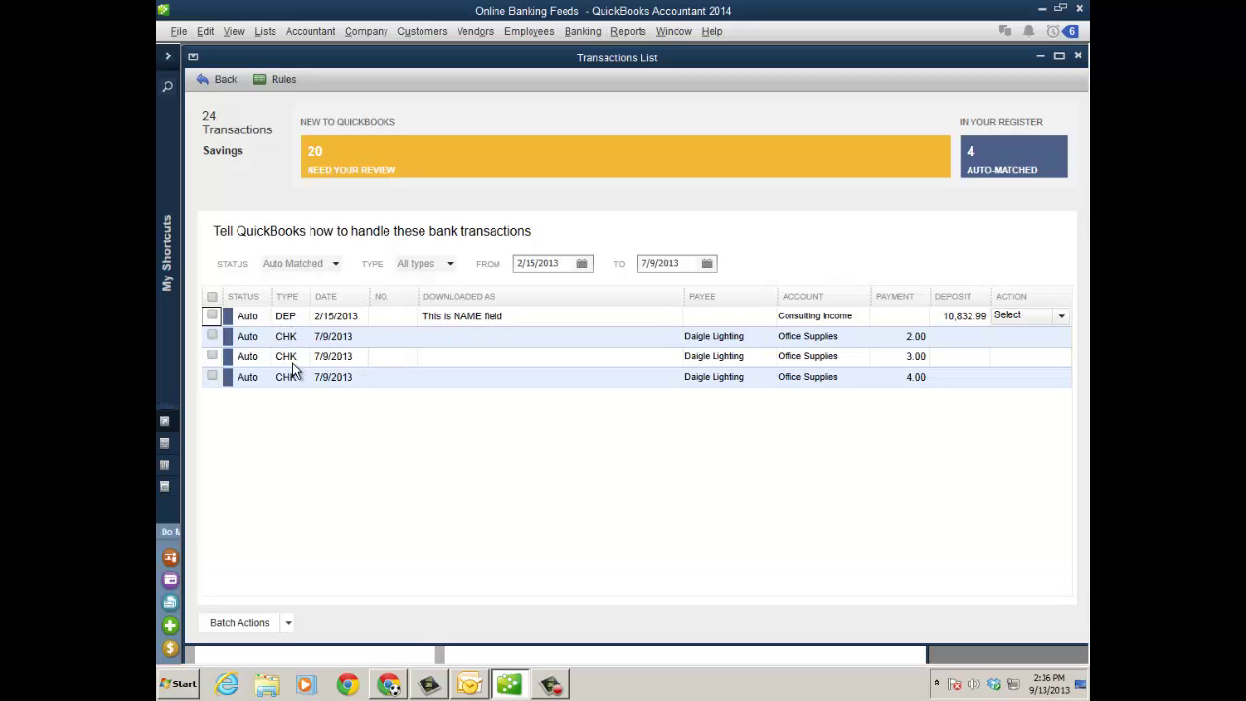
left_click(337, 269)
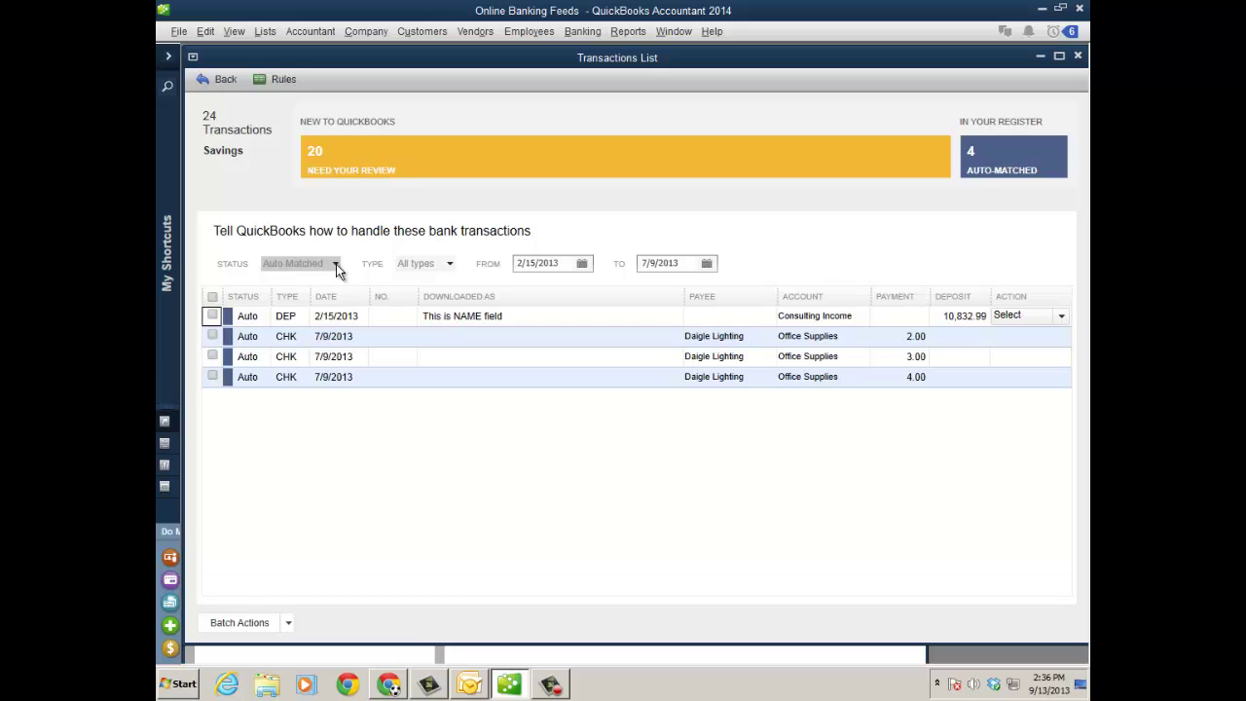
left_click(450, 267)
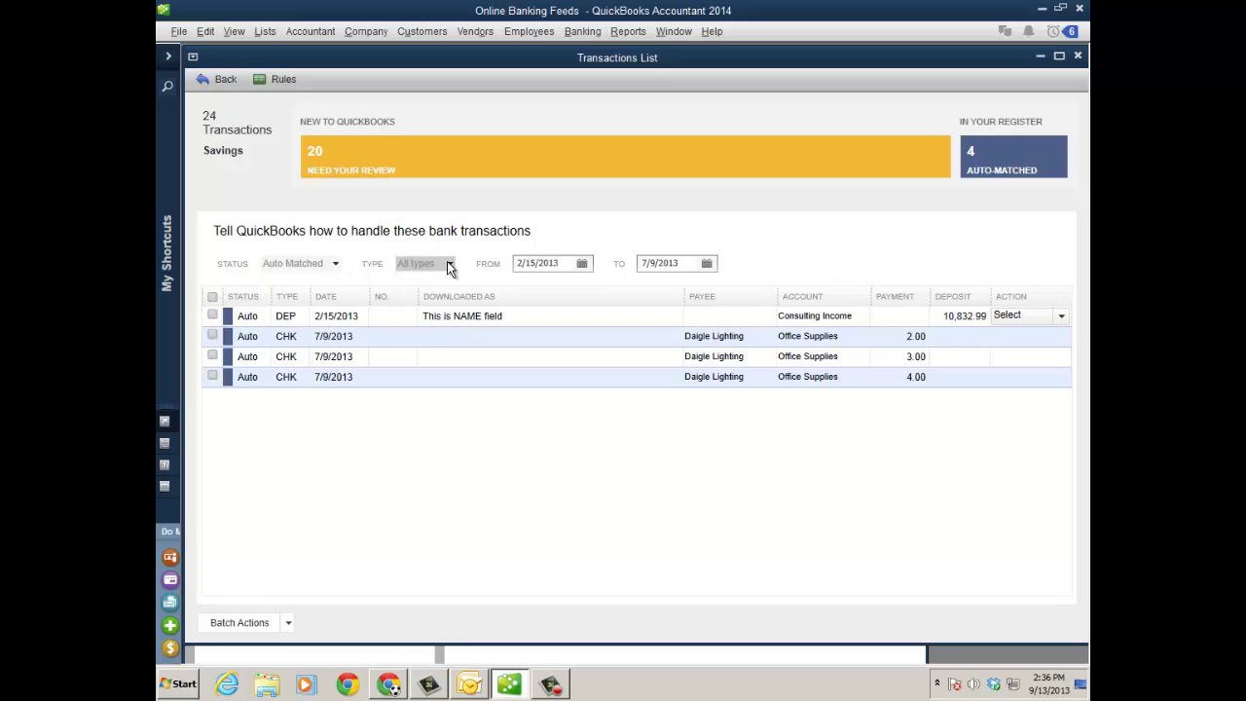
left_click(624, 233)
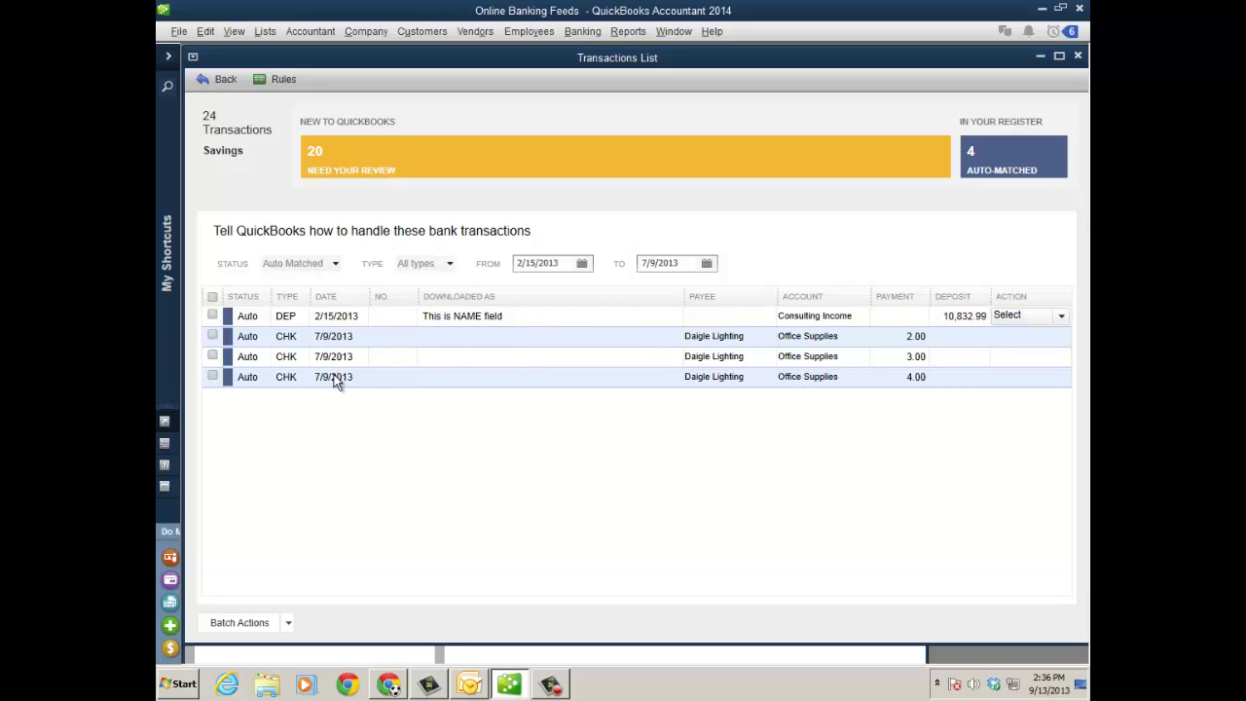
Batch add/approve the 2.00, 3.00 and 4.00 Daigle Lighting checks.
left_click(212, 335)
left_click(212, 356)
left_click(212, 376)
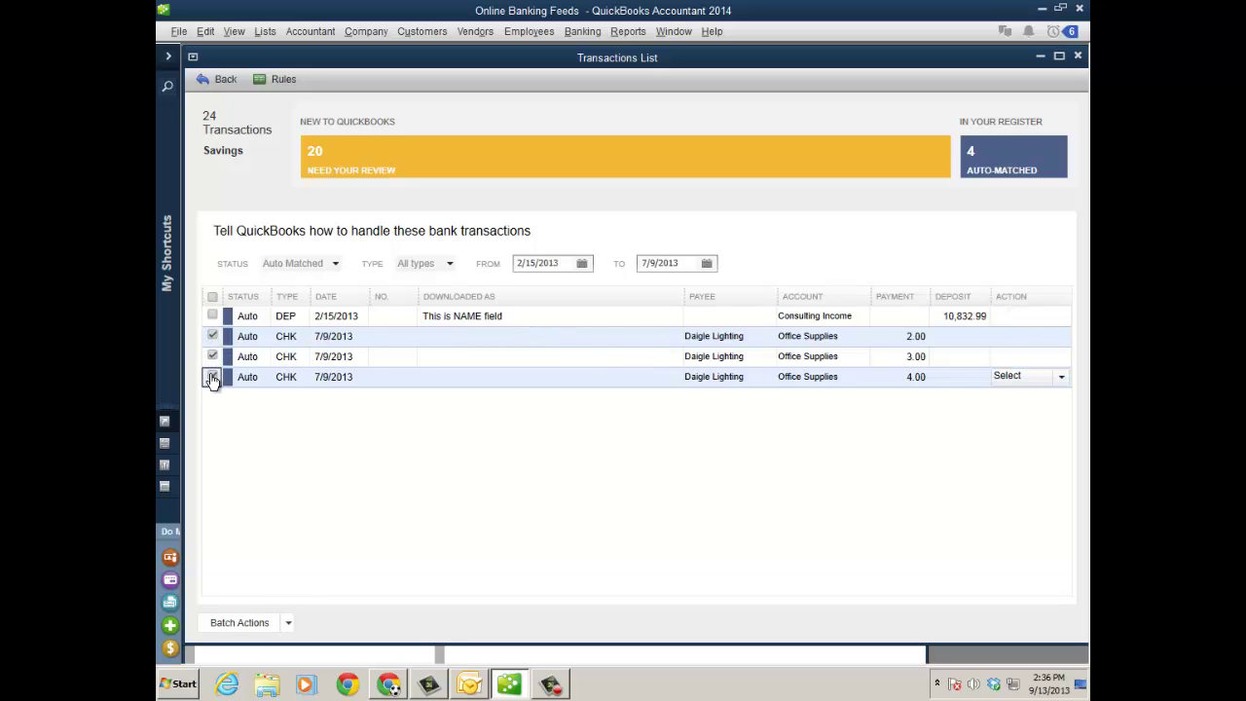
left_click(289, 621)
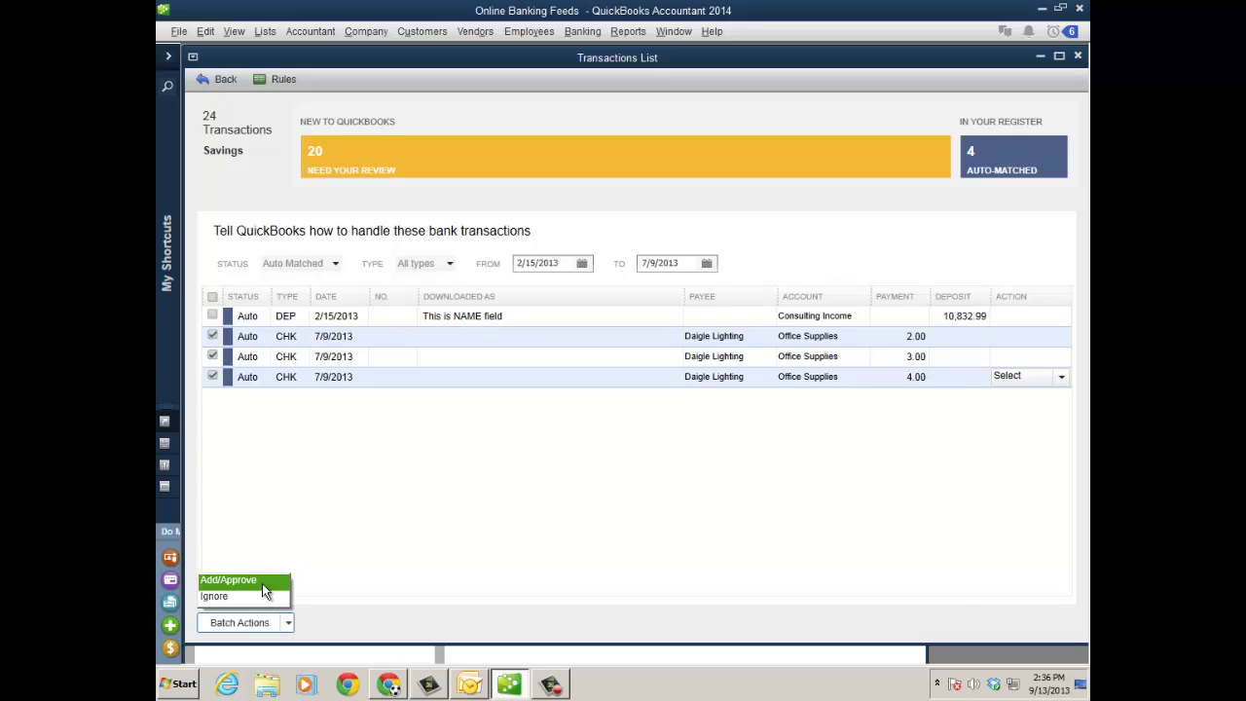
left_click(1021, 338)
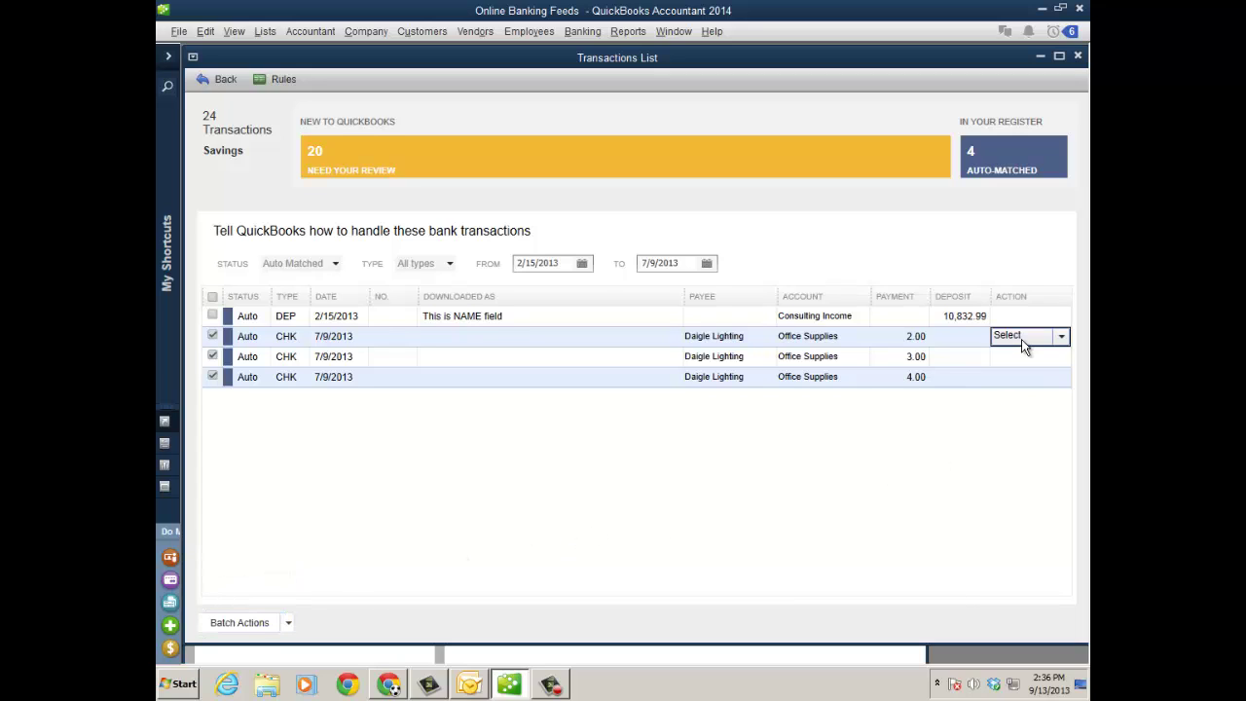
left_click(1061, 335)
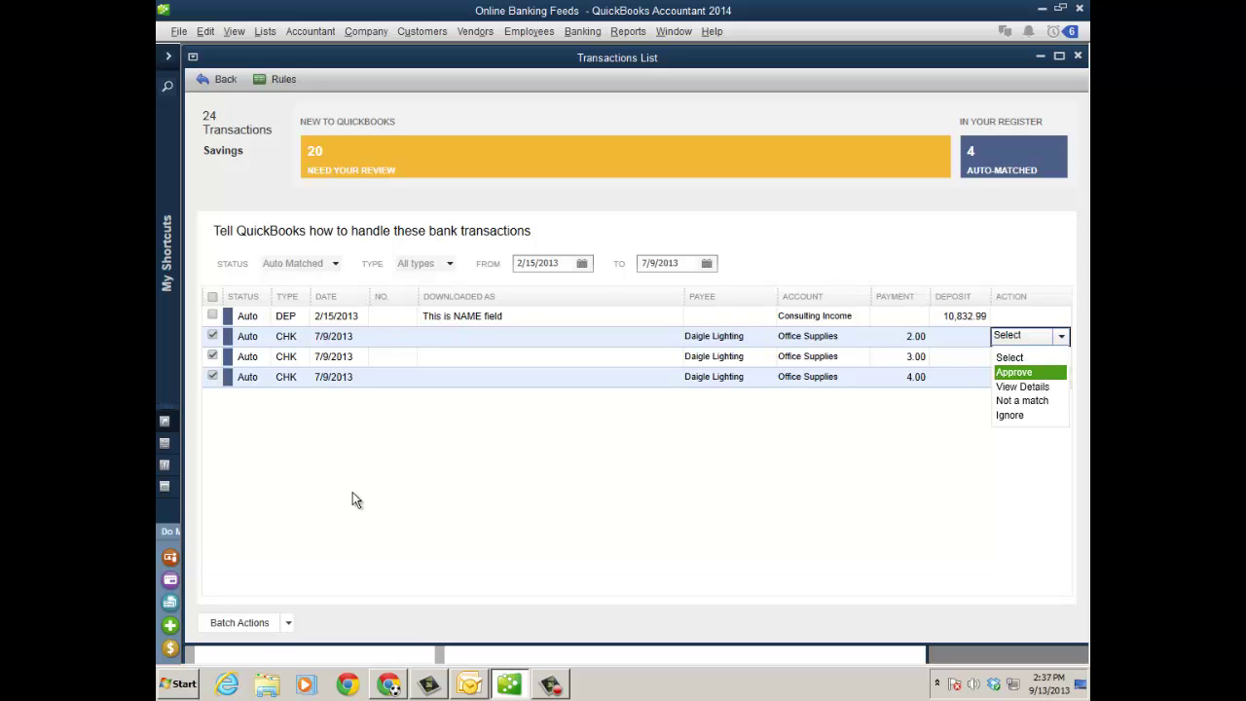
left_click(290, 625)
left_click(292, 629)
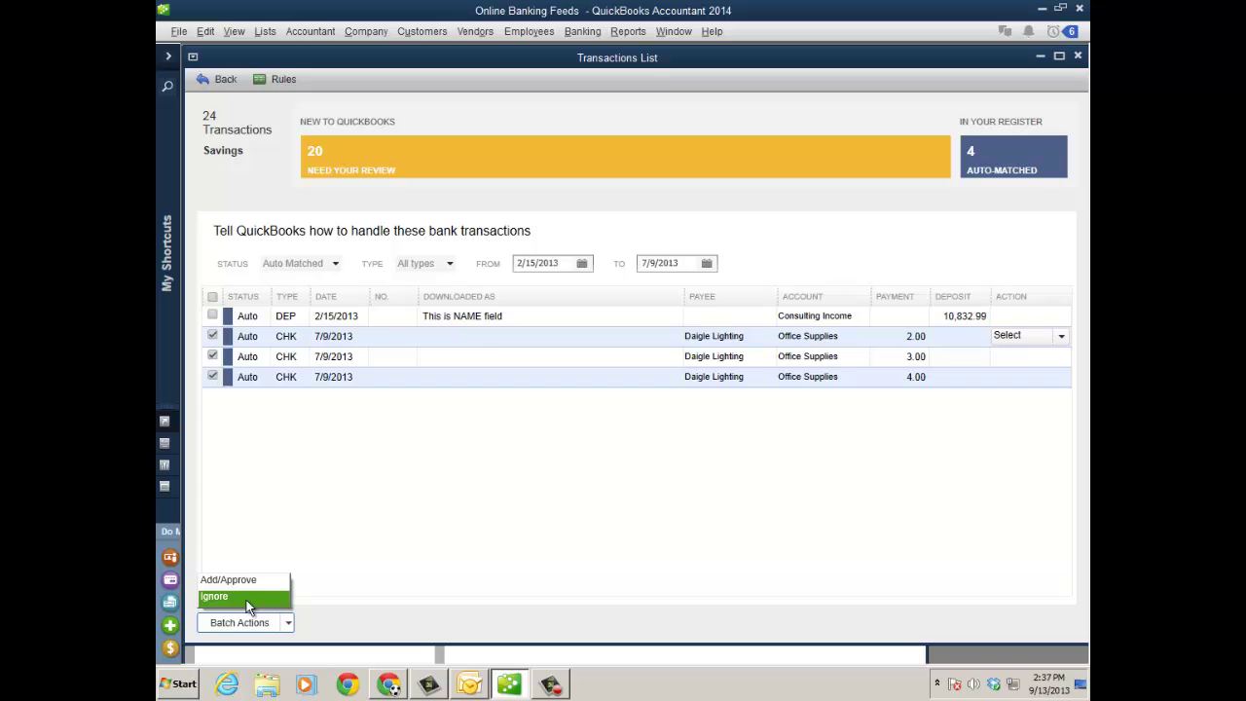
left_click(249, 580)
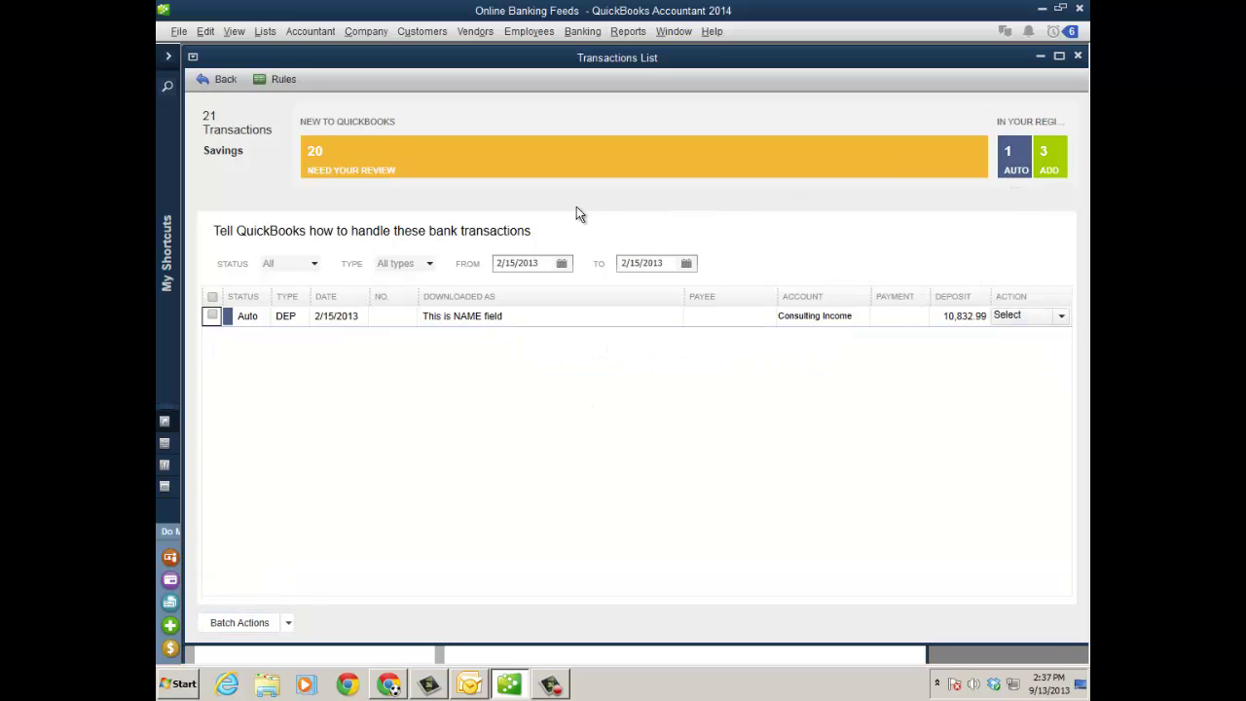
Under Need Your Review, set the 3/1/2013 check to Daigle Lighting and Repairs and Maintenance.
left_click(509, 172)
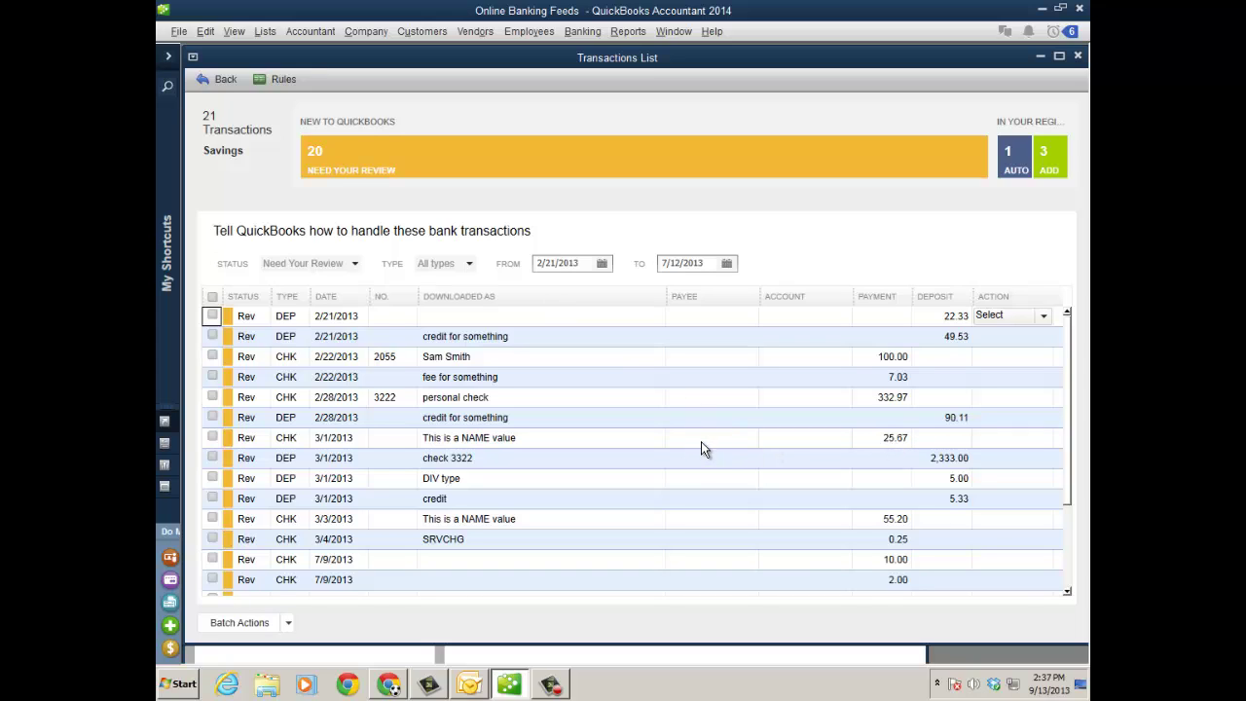
left_click(741, 438)
left_click(752, 437)
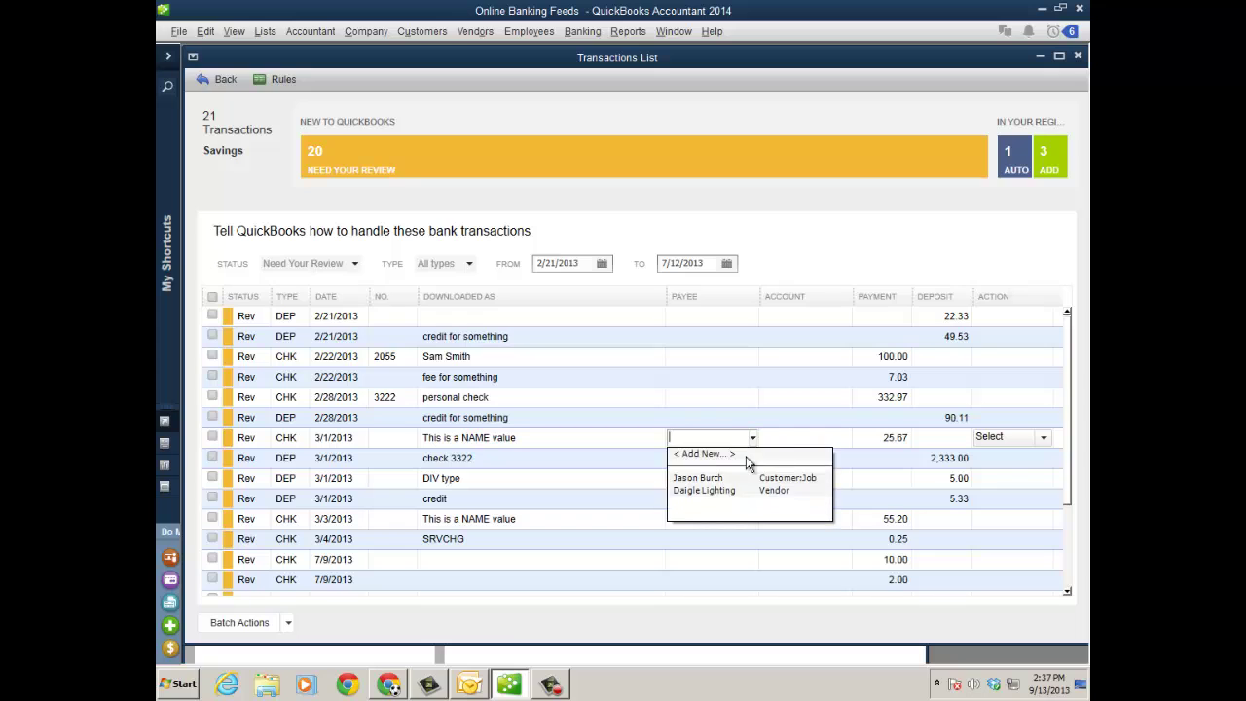
left_click(704, 489)
left_click(840, 437)
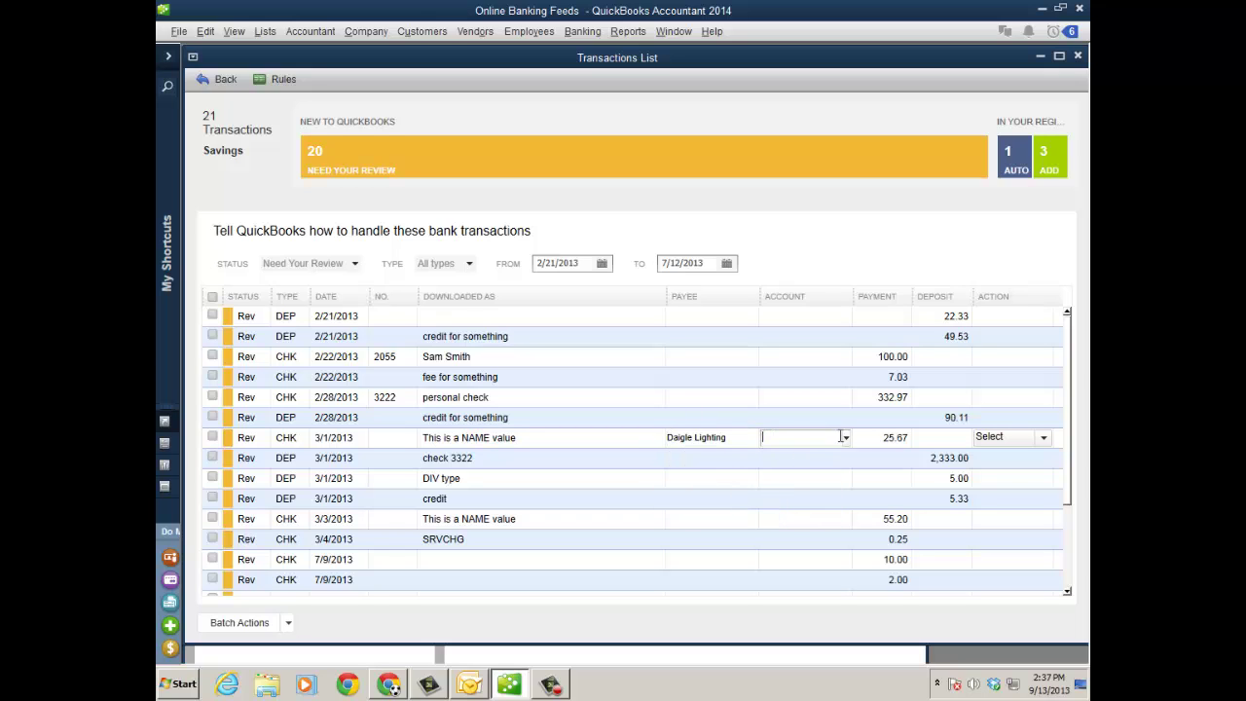
left_click(846, 437)
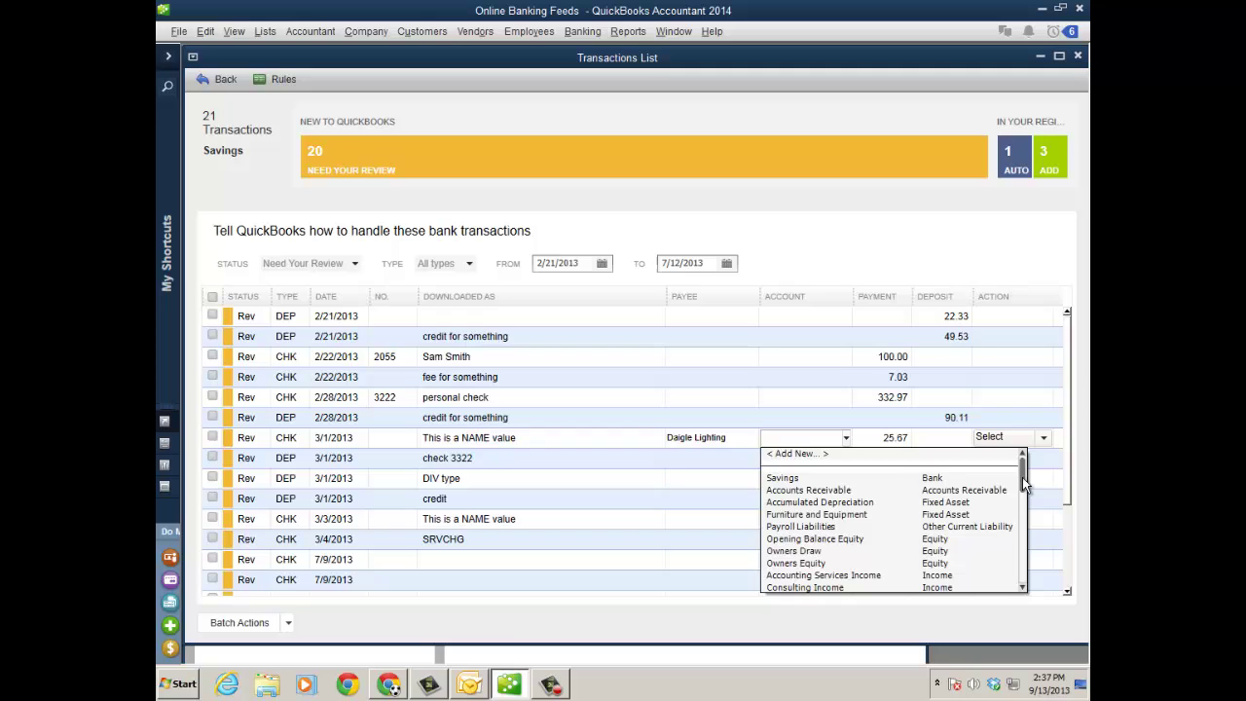
left_click_drag(1023, 484, 1018, 557)
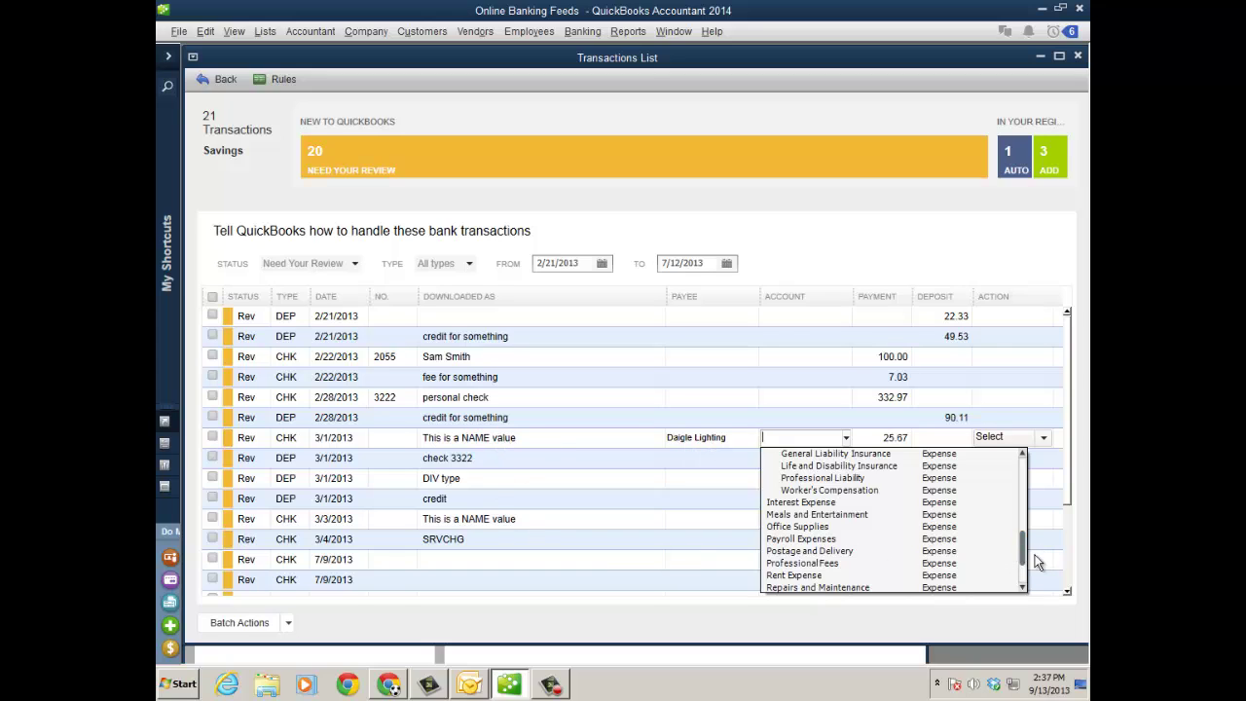
left_click_drag(1027, 563, 1026, 573)
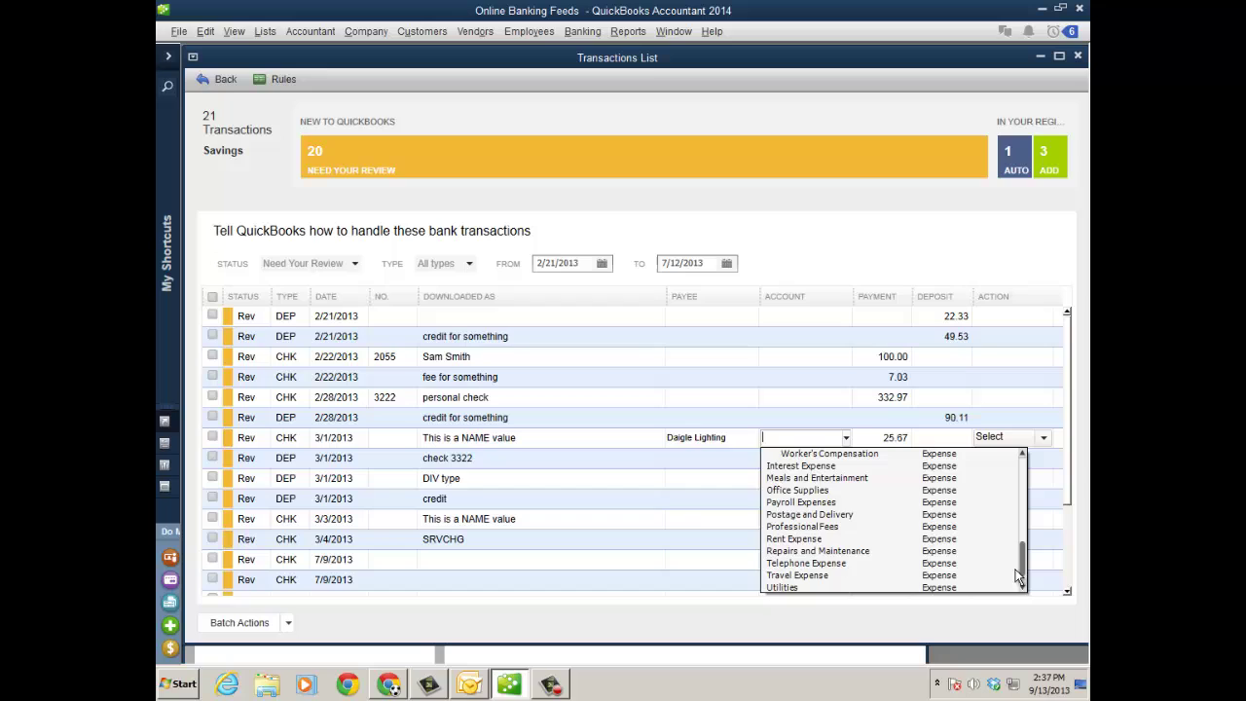
left_click(848, 552)
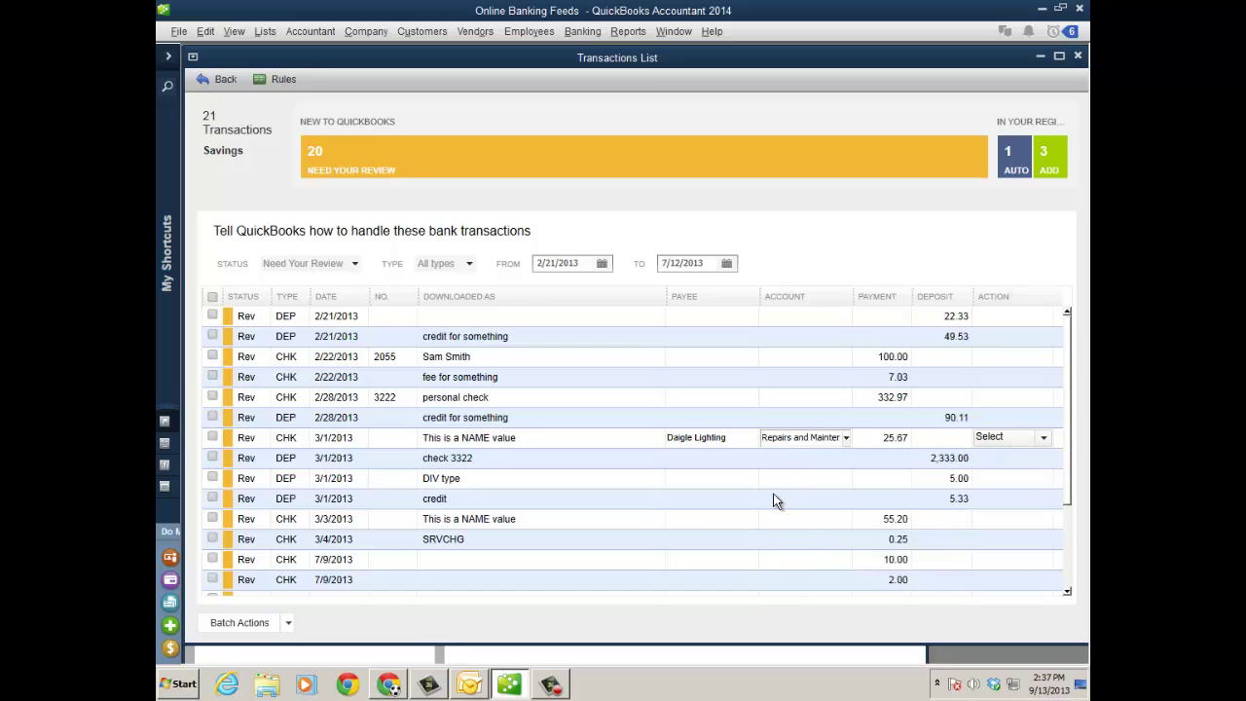
Quick-add the 3/1/2013 check to QuickBooks.
left_click(212, 437)
left_click(1044, 438)
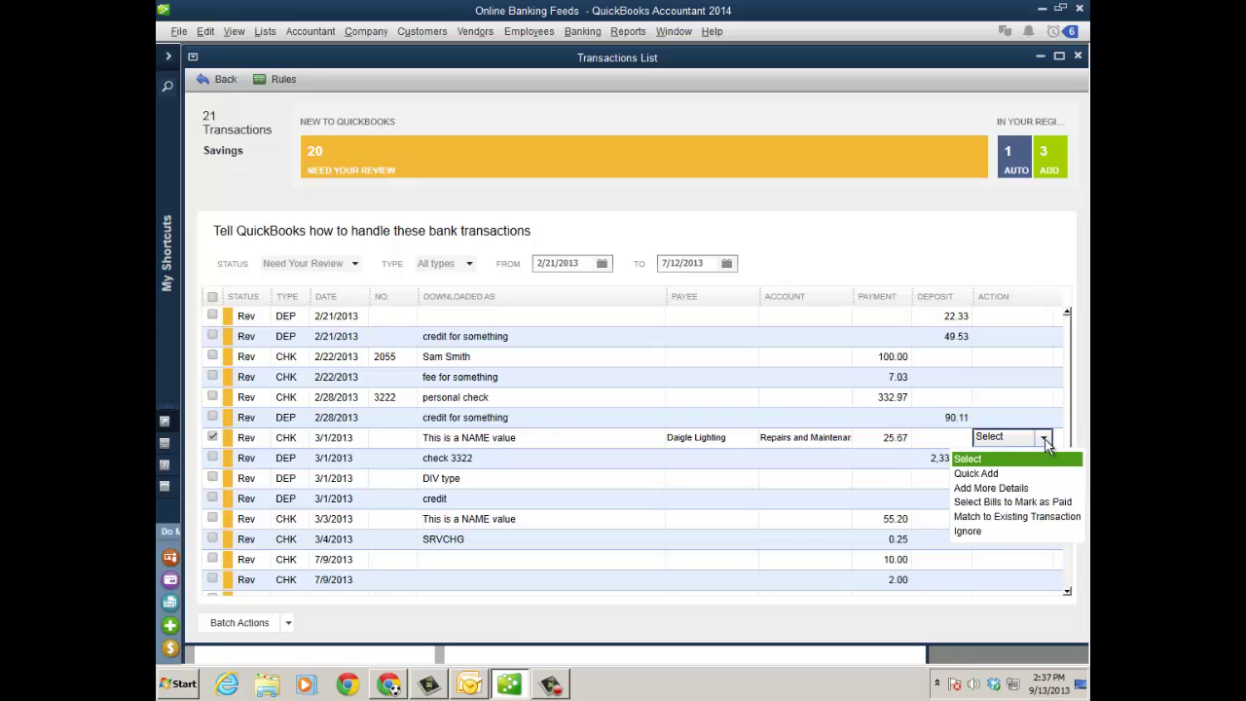
left_click(987, 474)
Apply the change to past transactions and confirm the Daigle Lighting renaming rule.
left_click(588, 319)
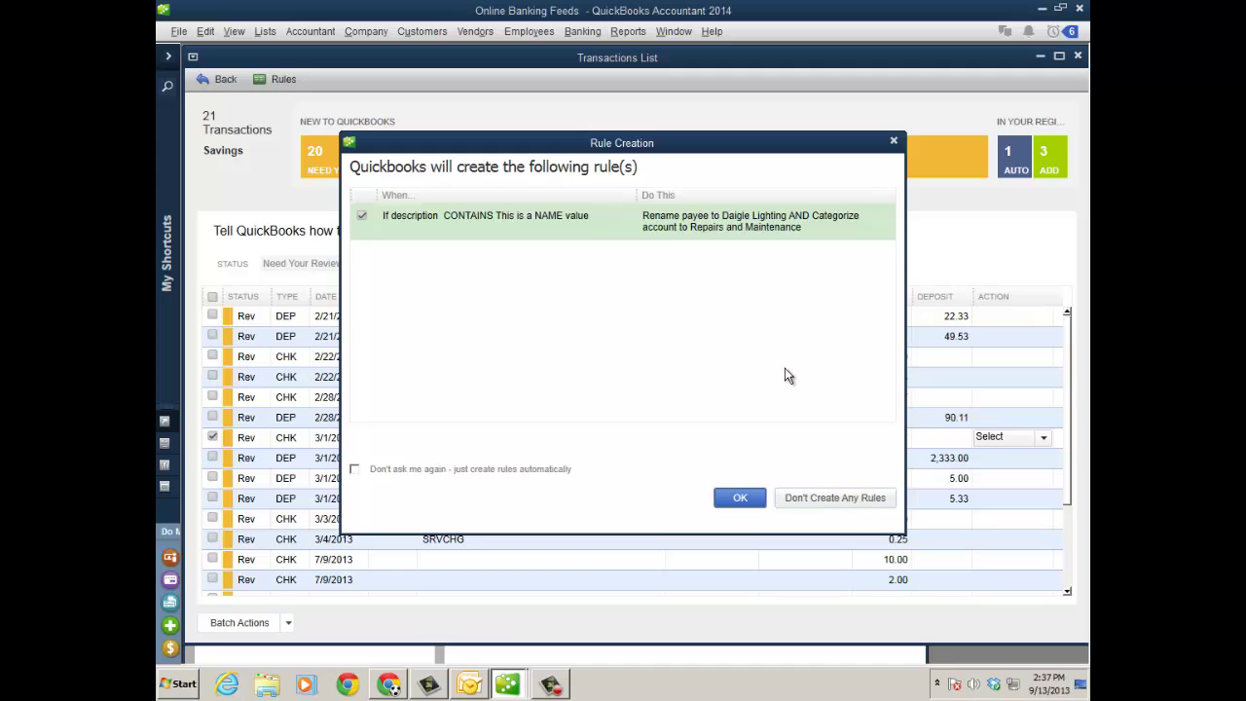
left_click(740, 504)
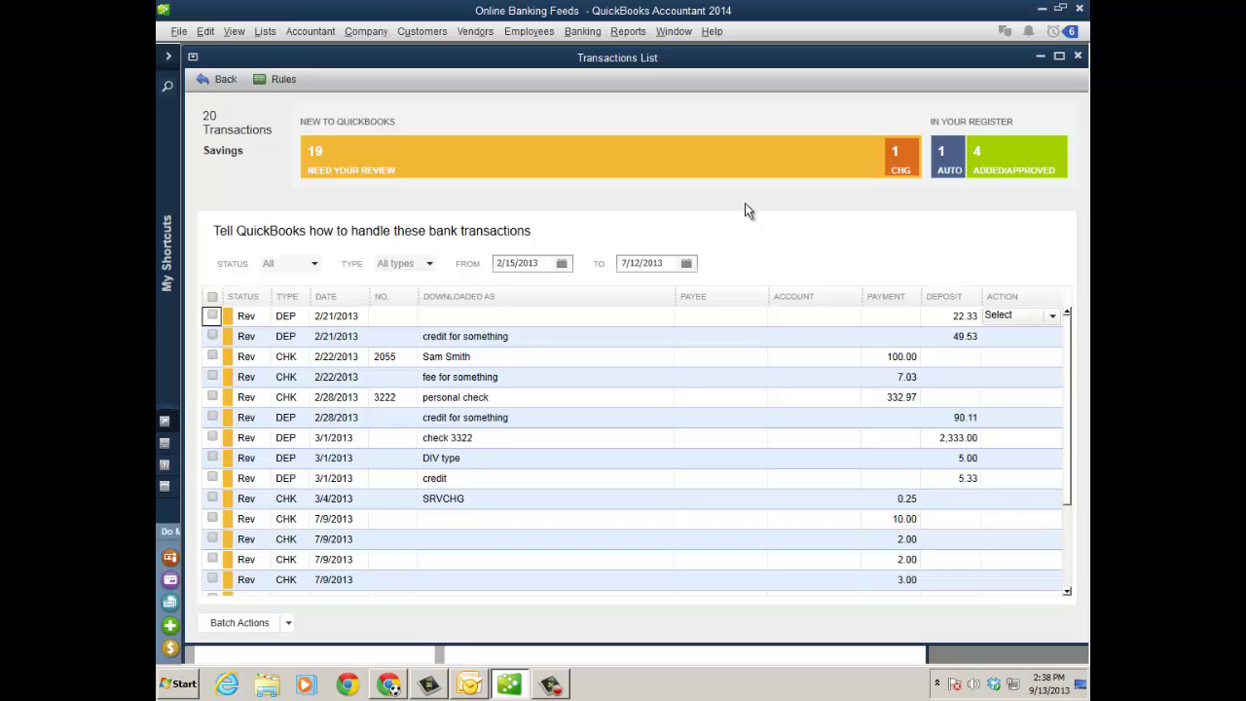
Create and save a 'Credit' rule: description contains 'credit', rename payee to the customer.
left_click(282, 79)
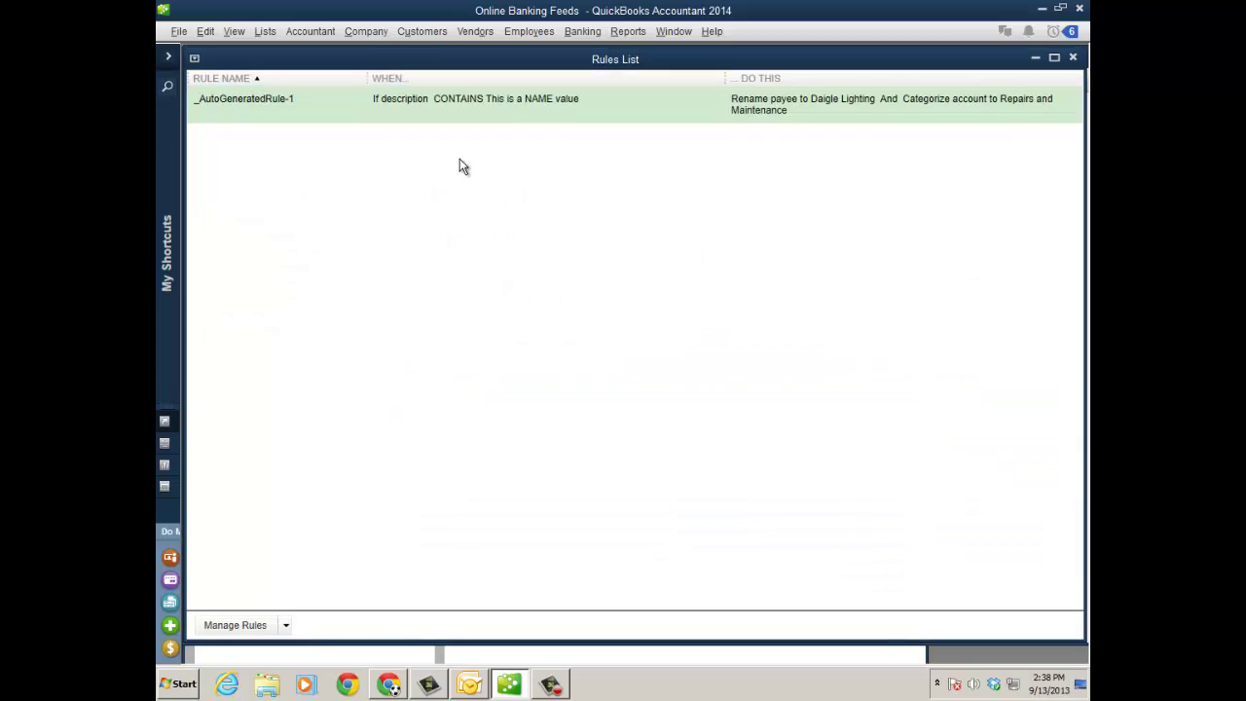
right_click(493, 193)
left_click(500, 196)
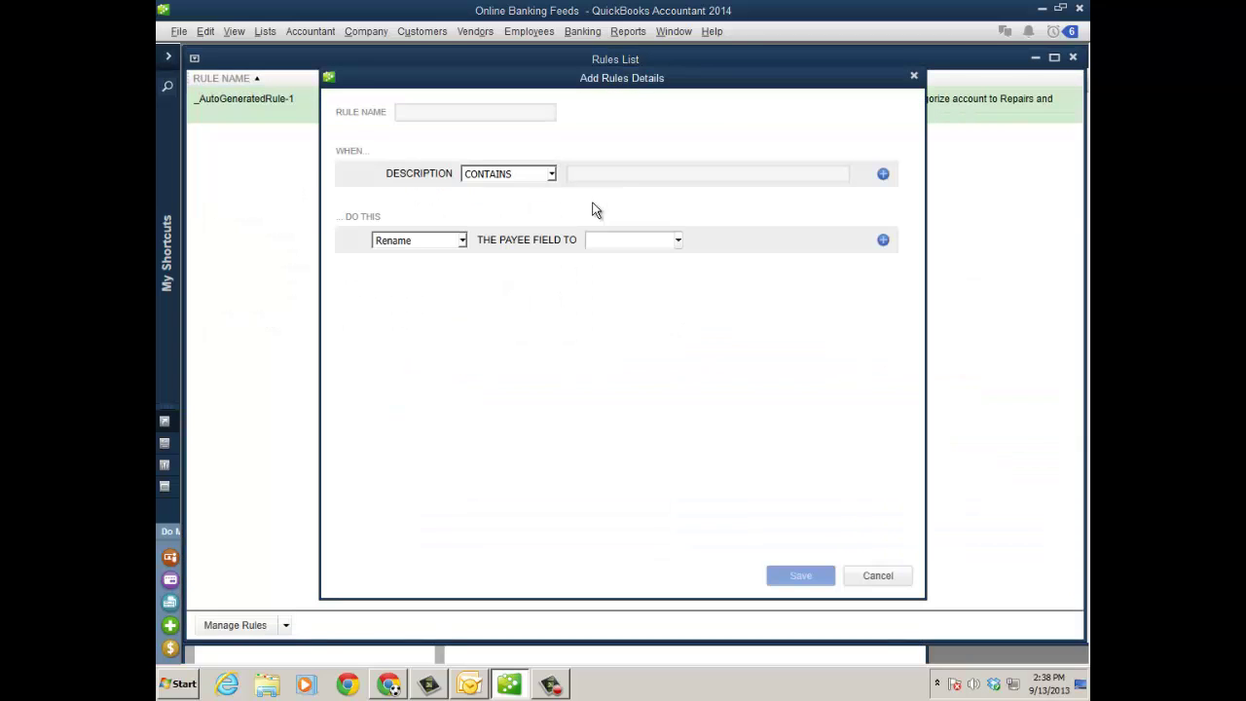
left_click(460, 113)
type("Credit")
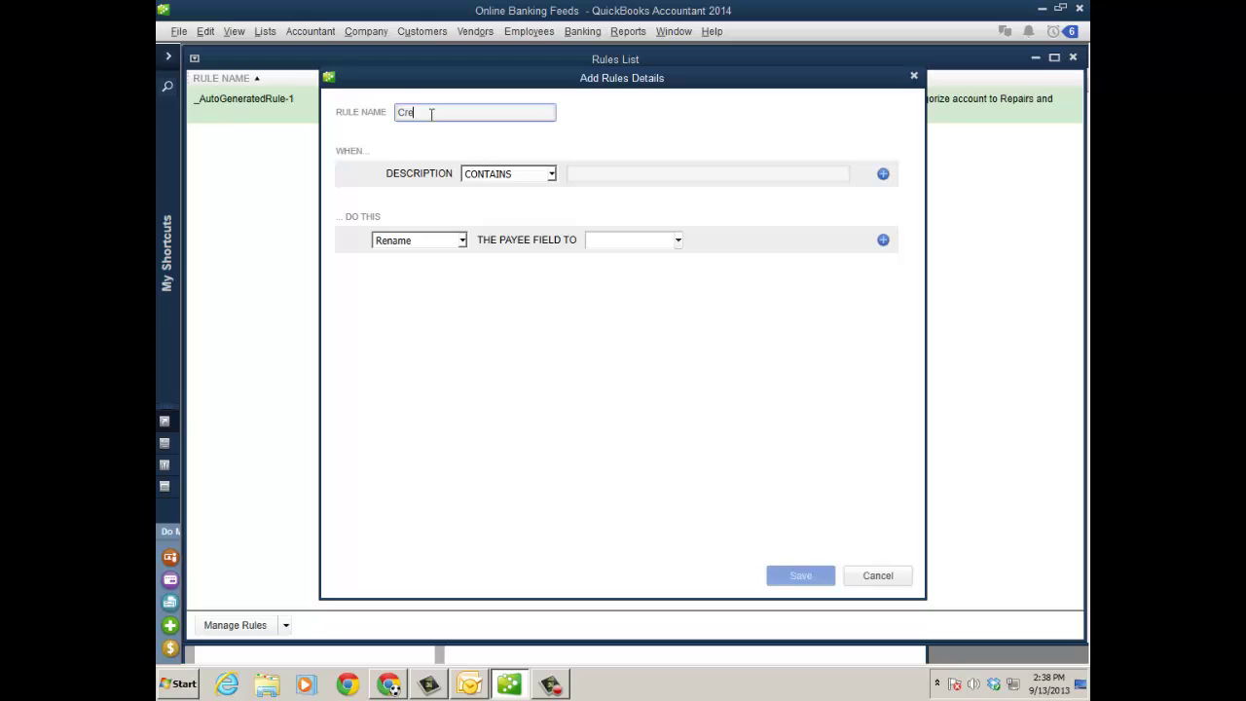
left_click(552, 176)
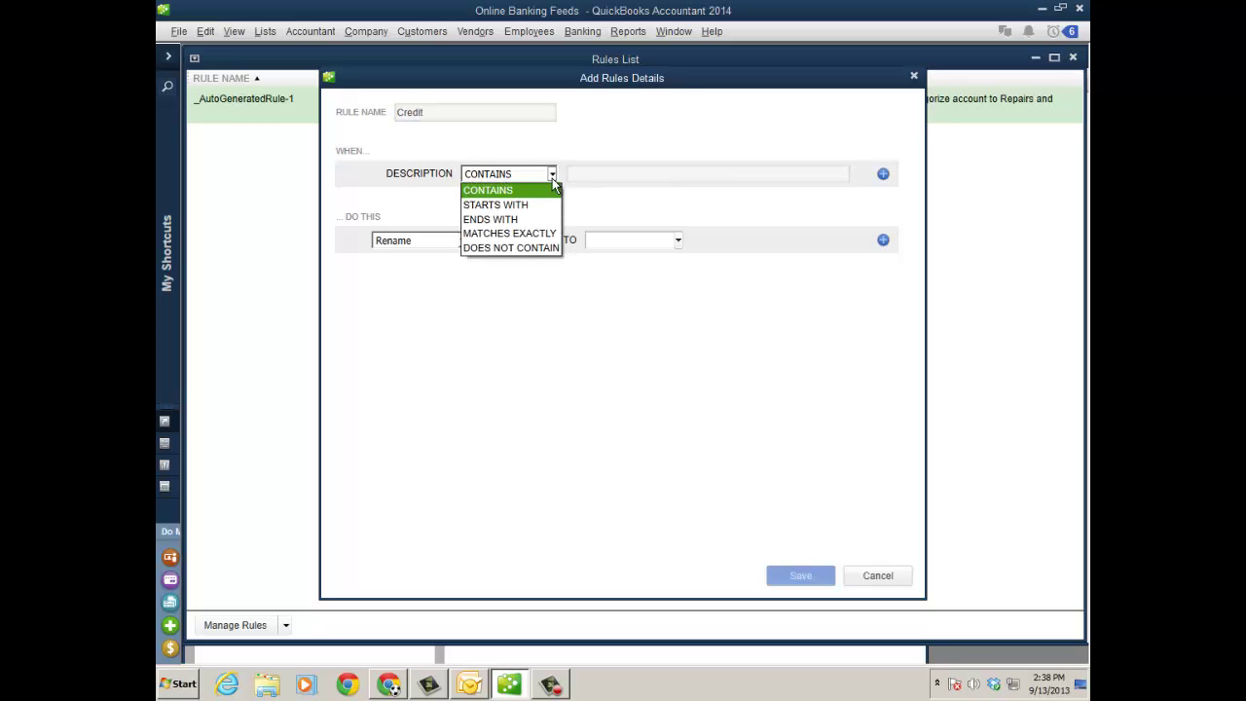
left_click(625, 176)
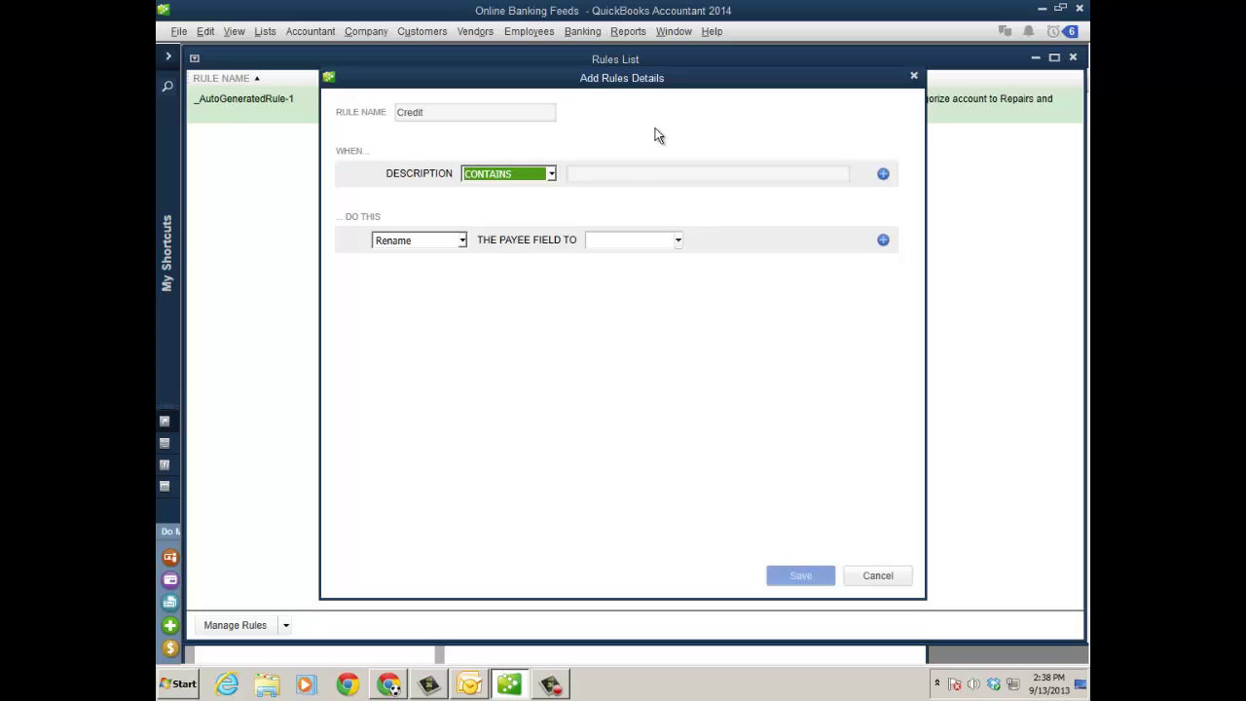
left_click(634, 175)
type("cre")
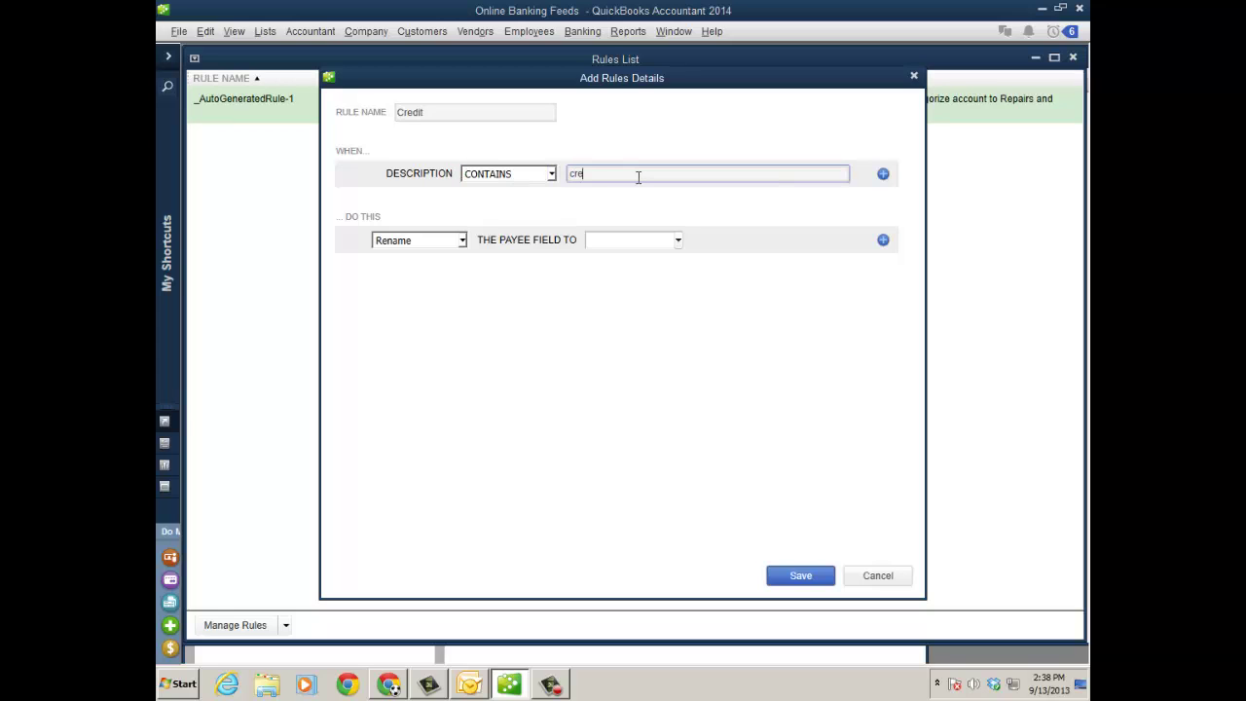
type("dit")
left_click(677, 241)
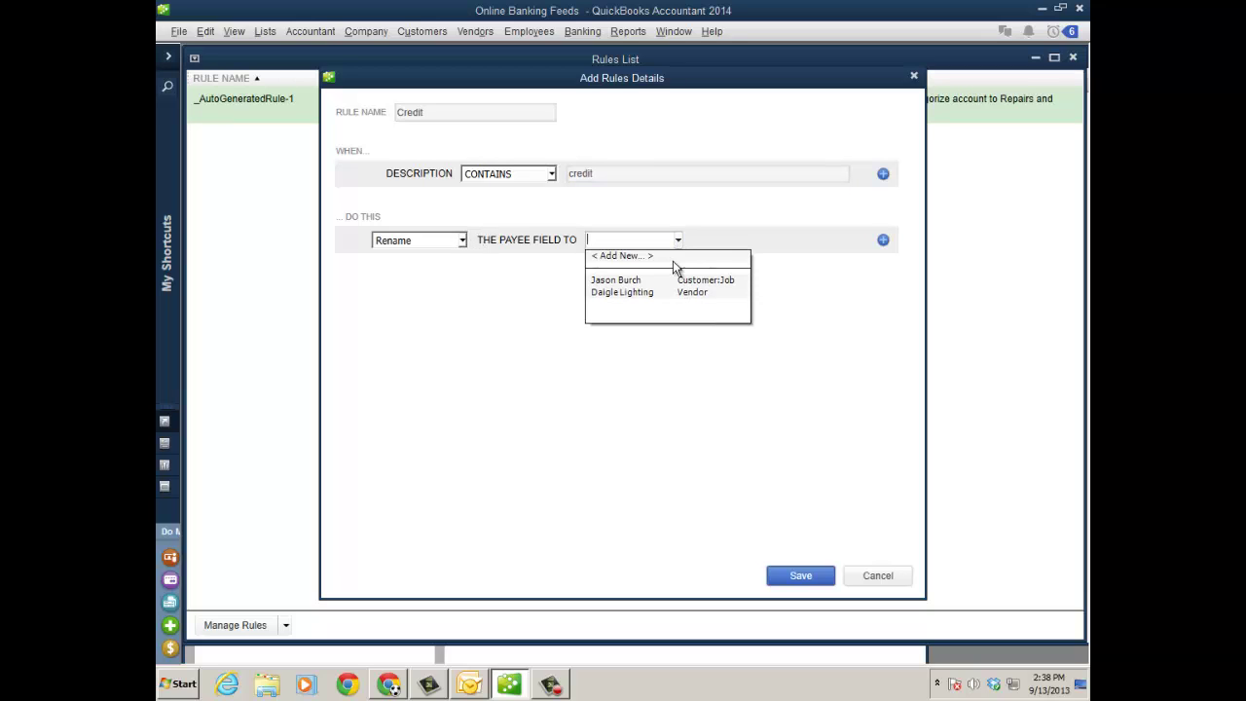
left_click(645, 281)
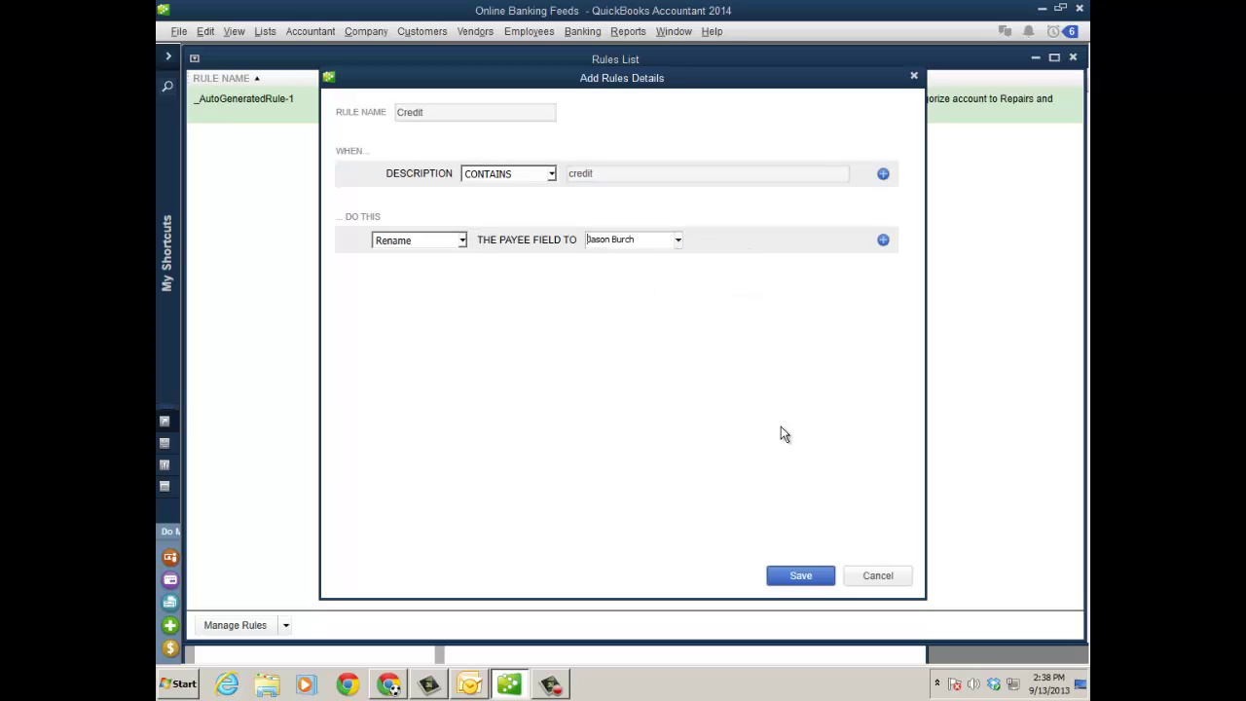
left_click(800, 575)
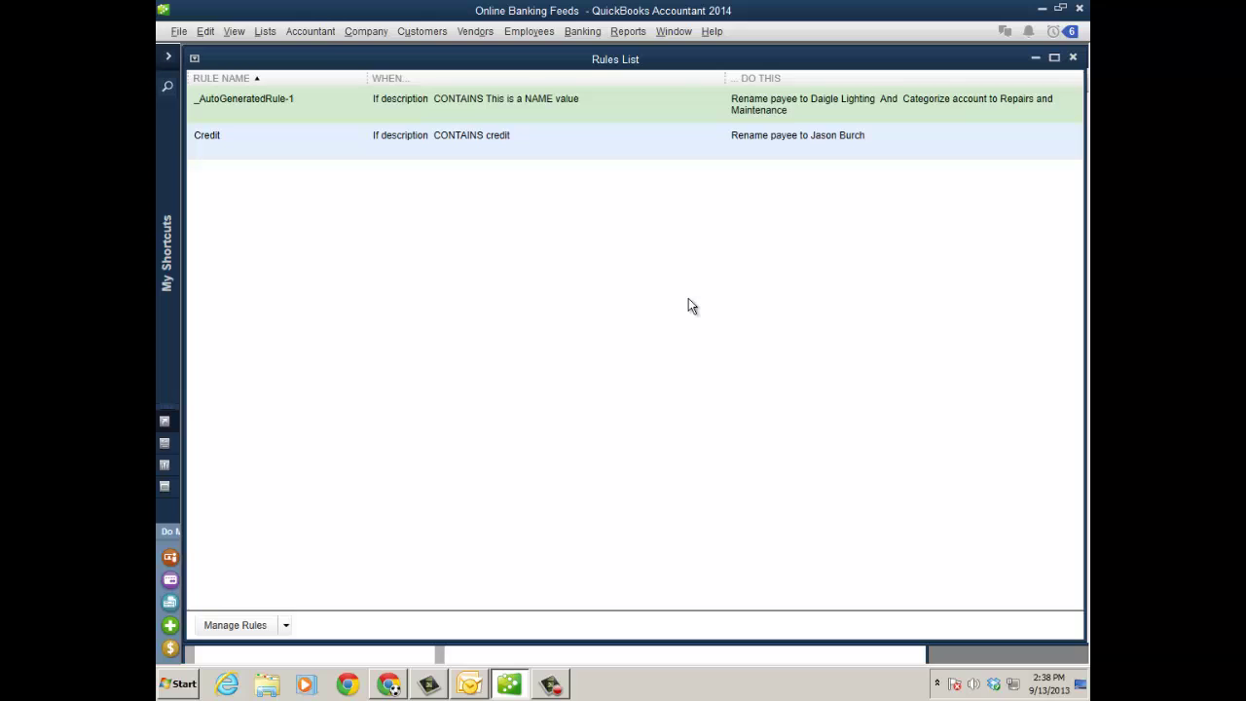
Categorize the 2/21, 2/28 and 3/1 credit deposits as Advertising and Promotion, Automobile Expense, Advertising and Promotion.
left_click(1073, 60)
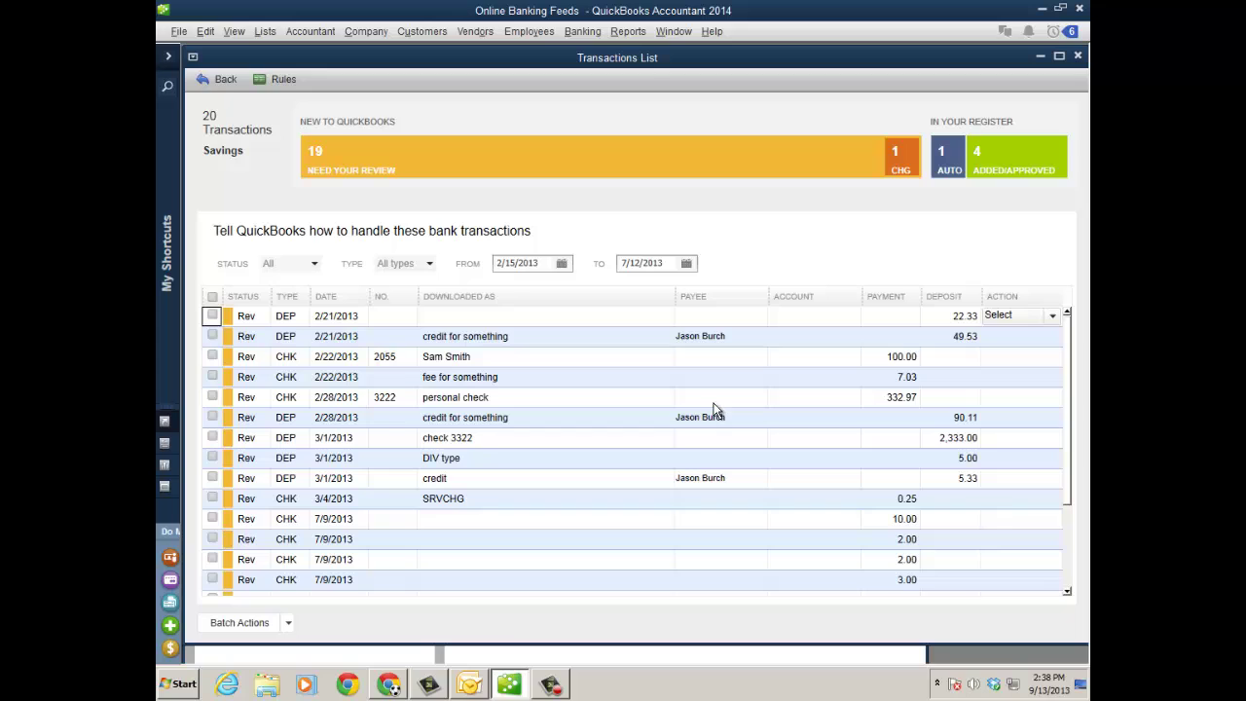
left_click(785, 340)
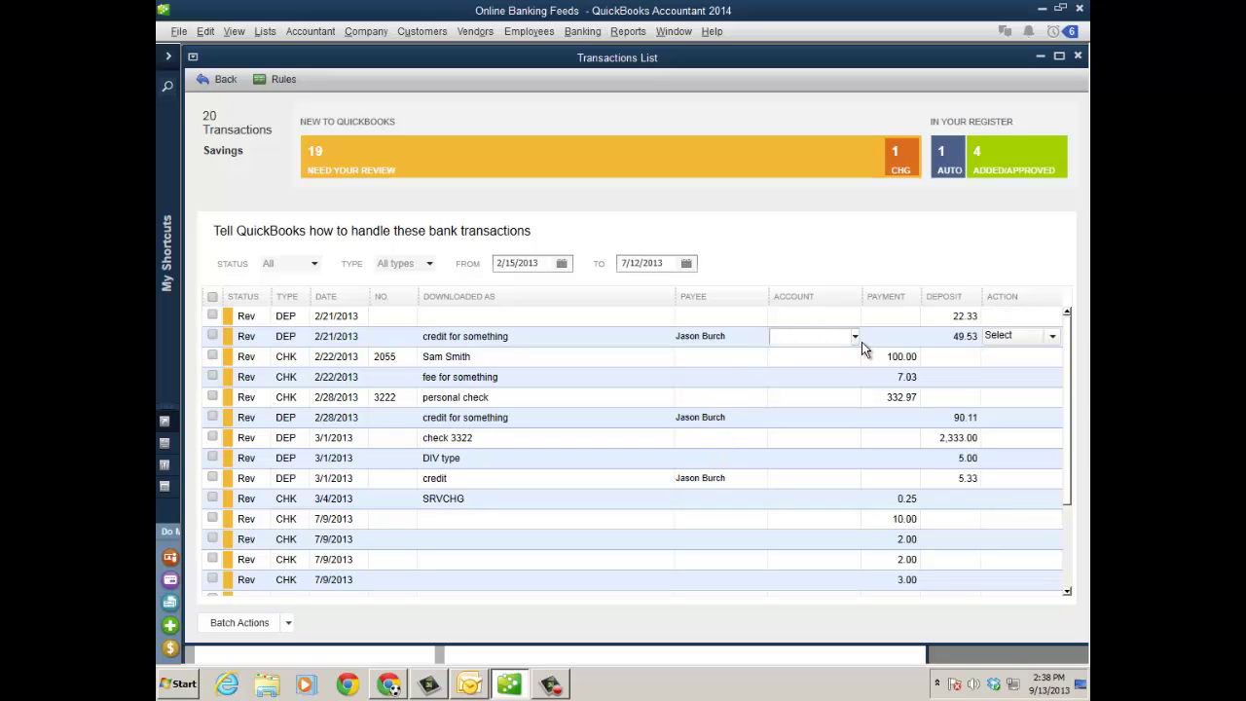
left_click(855, 337)
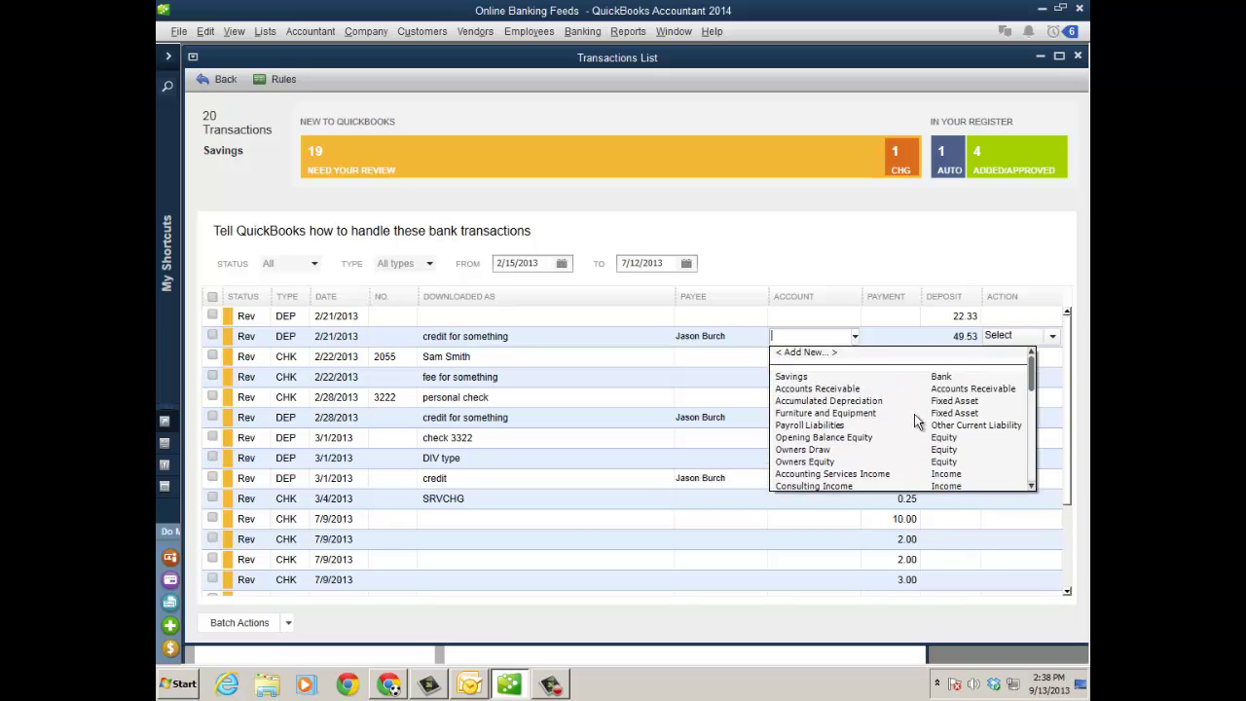
scroll(914, 414, "down", 3)
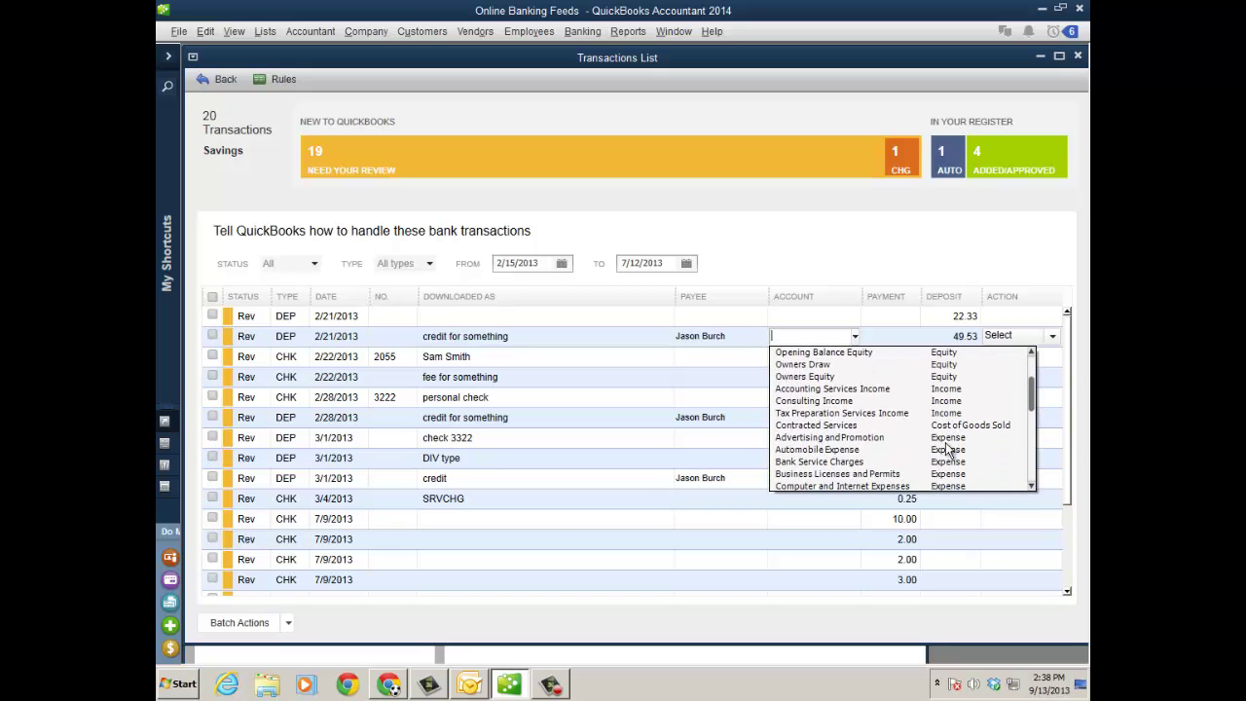
left_click(861, 437)
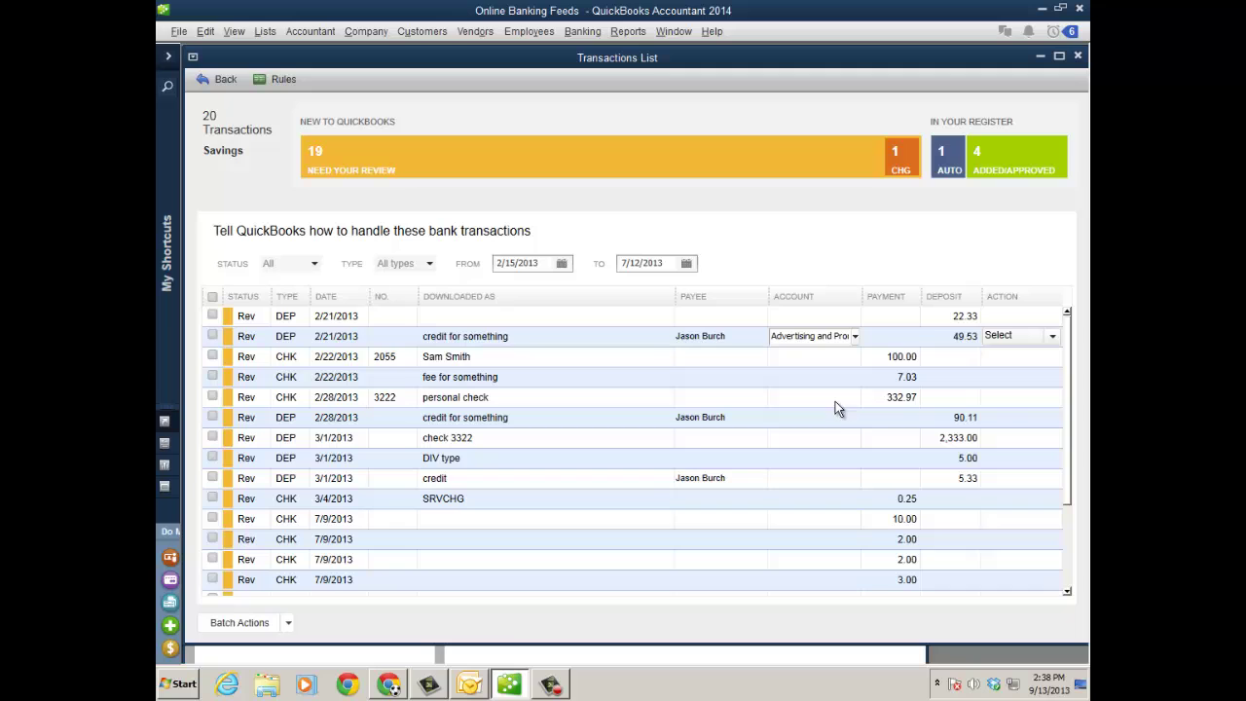
left_click(821, 418)
left_click(855, 417)
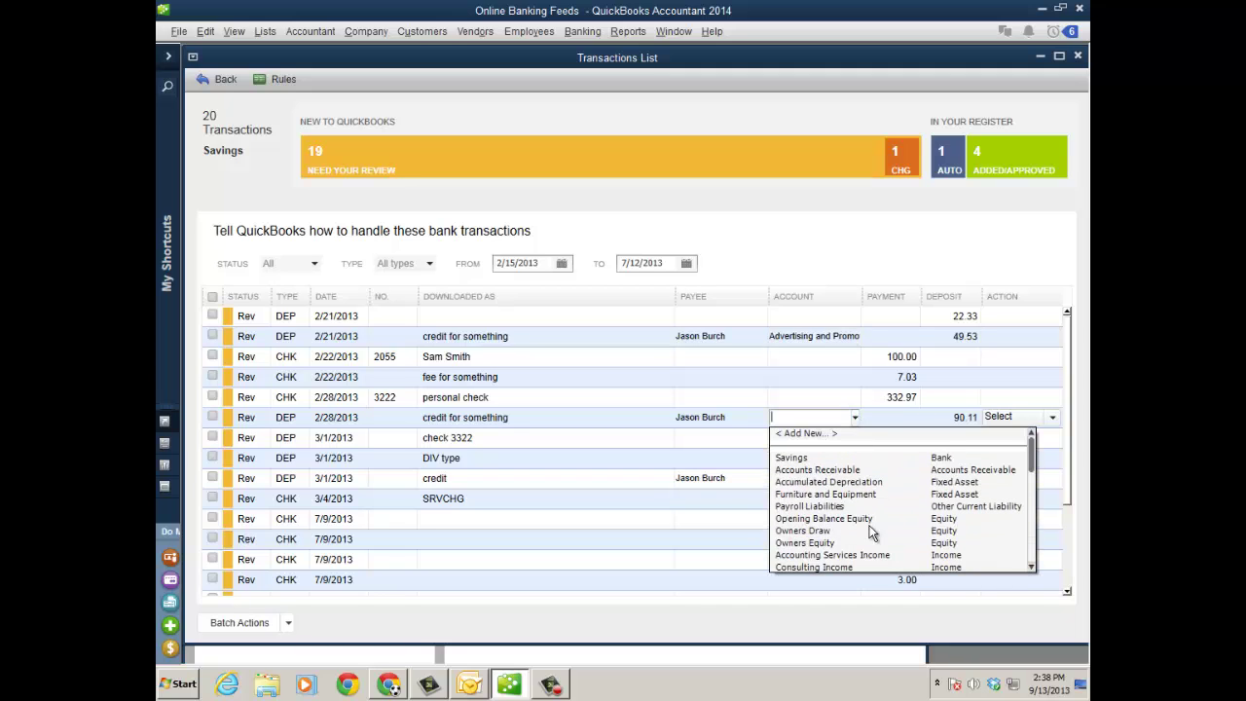
scroll(857, 545, "down", 3)
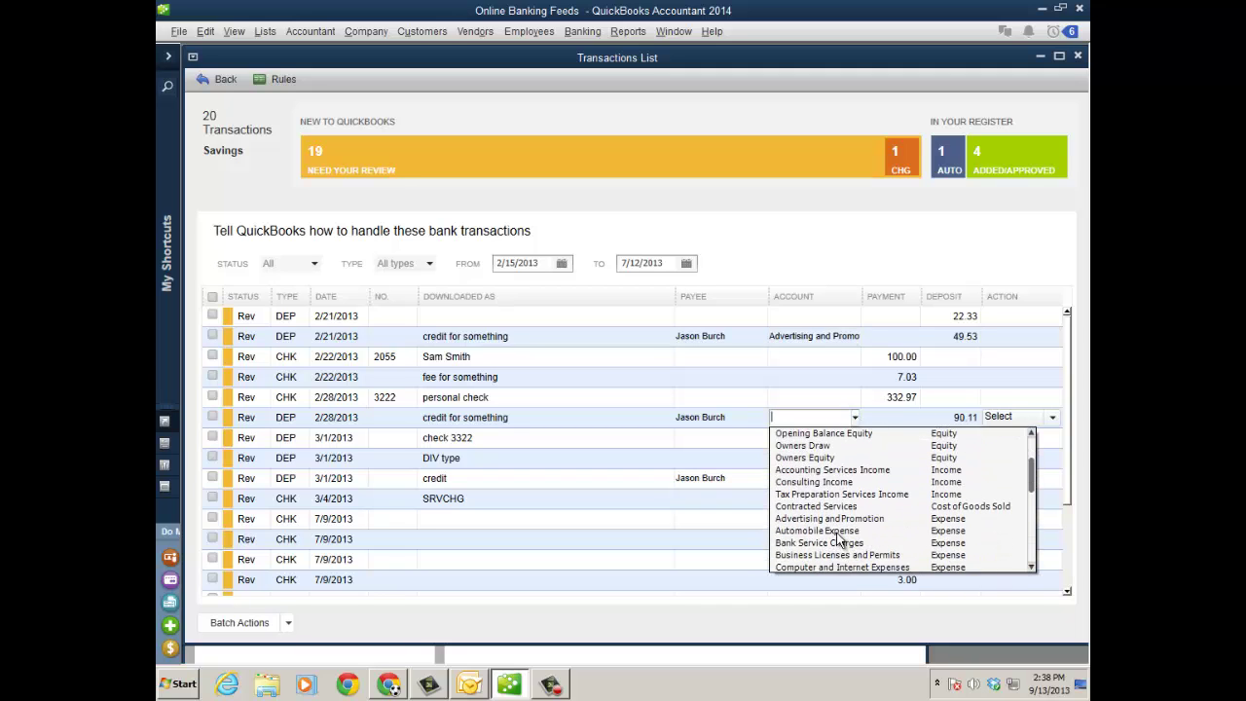
left_click(836, 531)
left_click(842, 477)
left_click(855, 478)
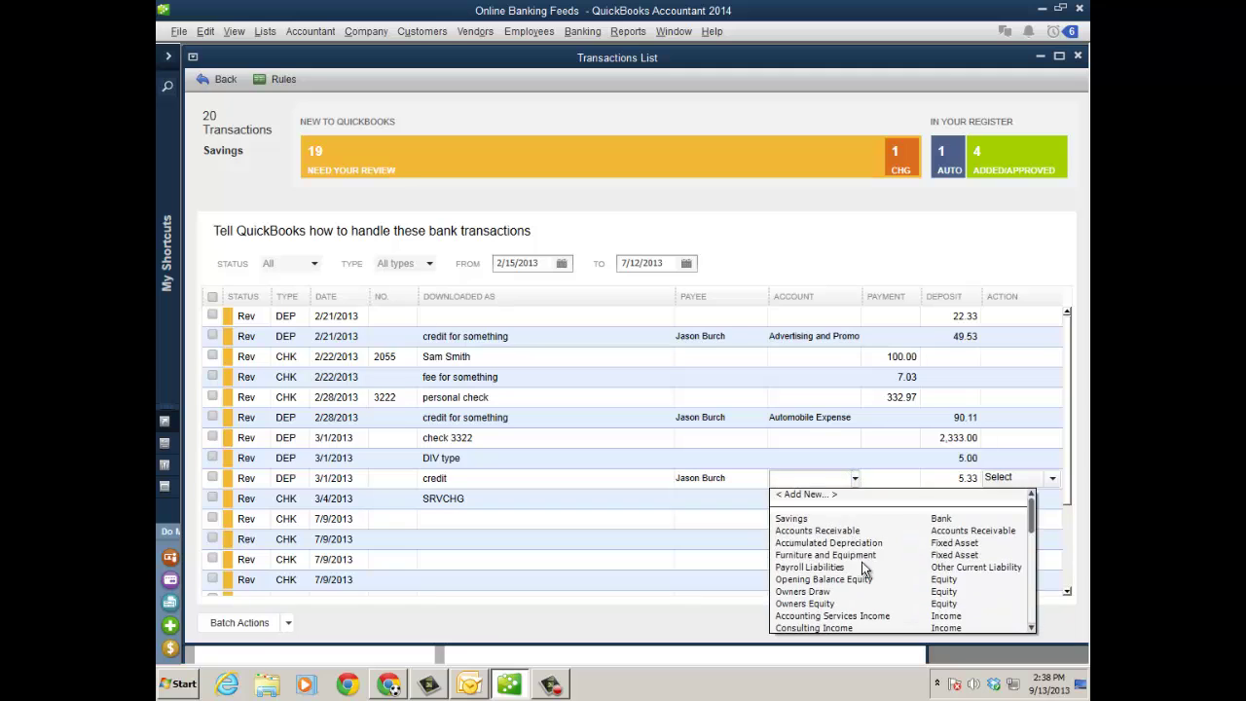
scroll(867, 582, "down", 3)
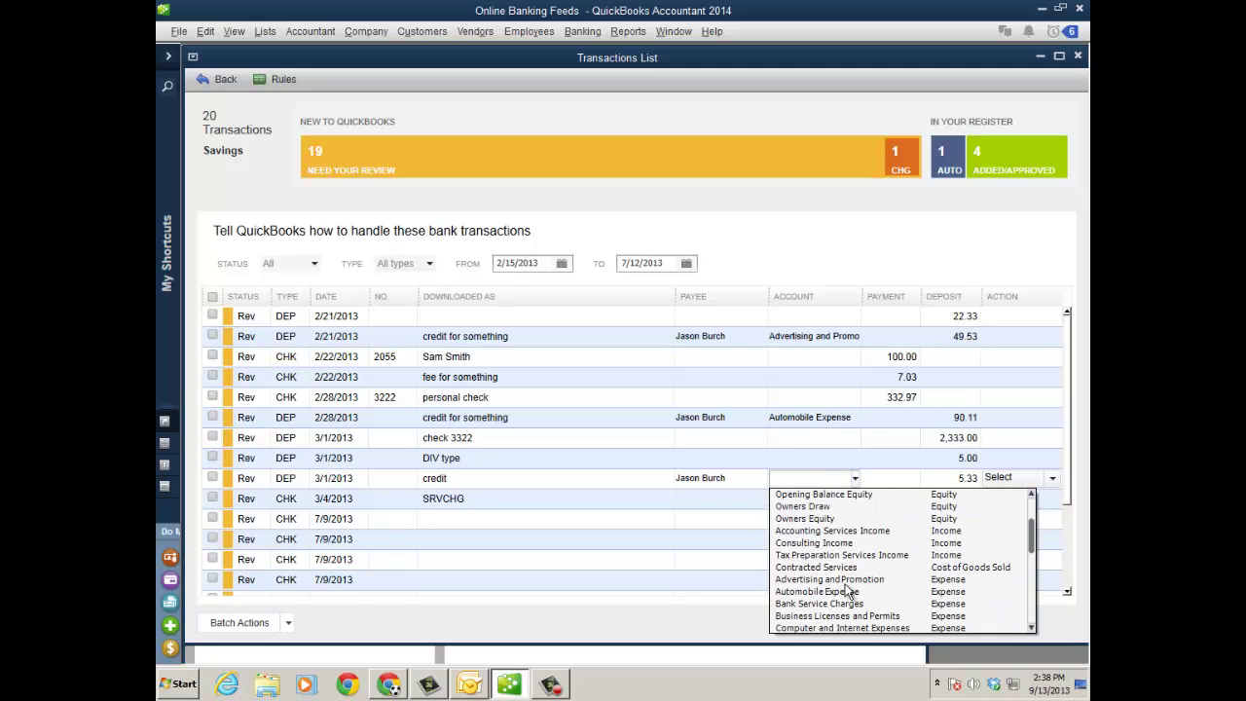
left_click(853, 581)
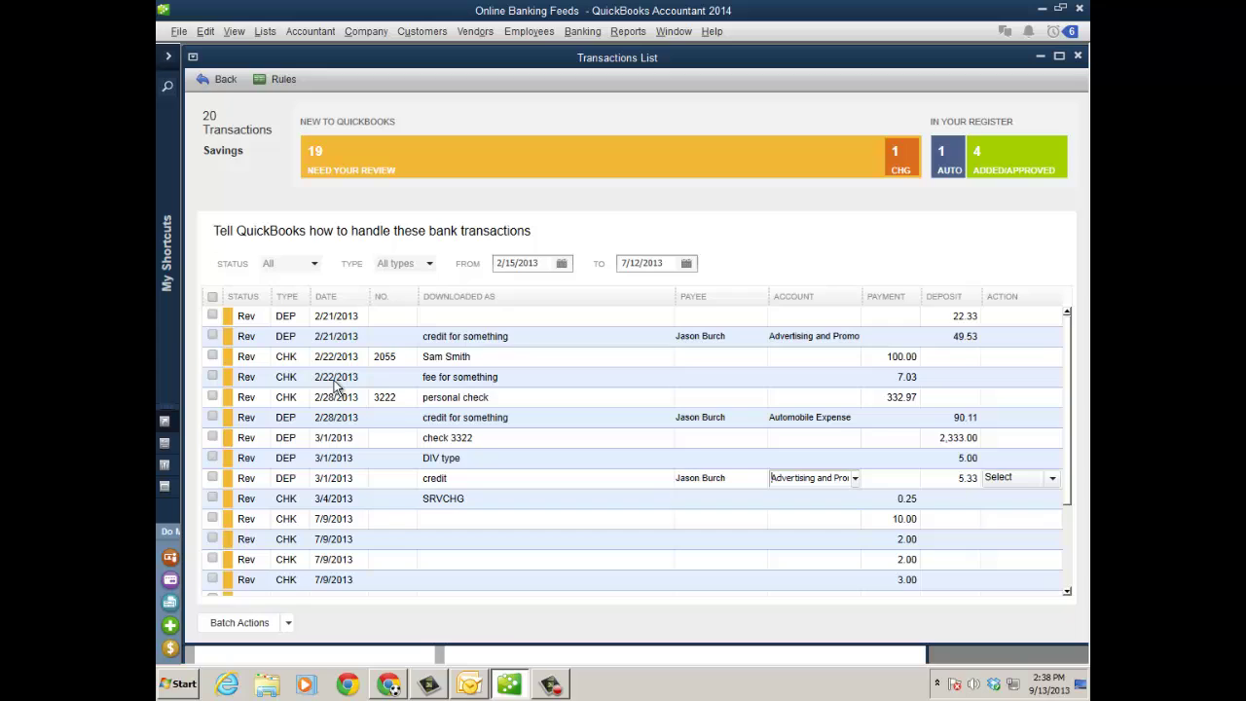
Check the three credit deposits and bring up Batch Actions.
left_click(212, 335)
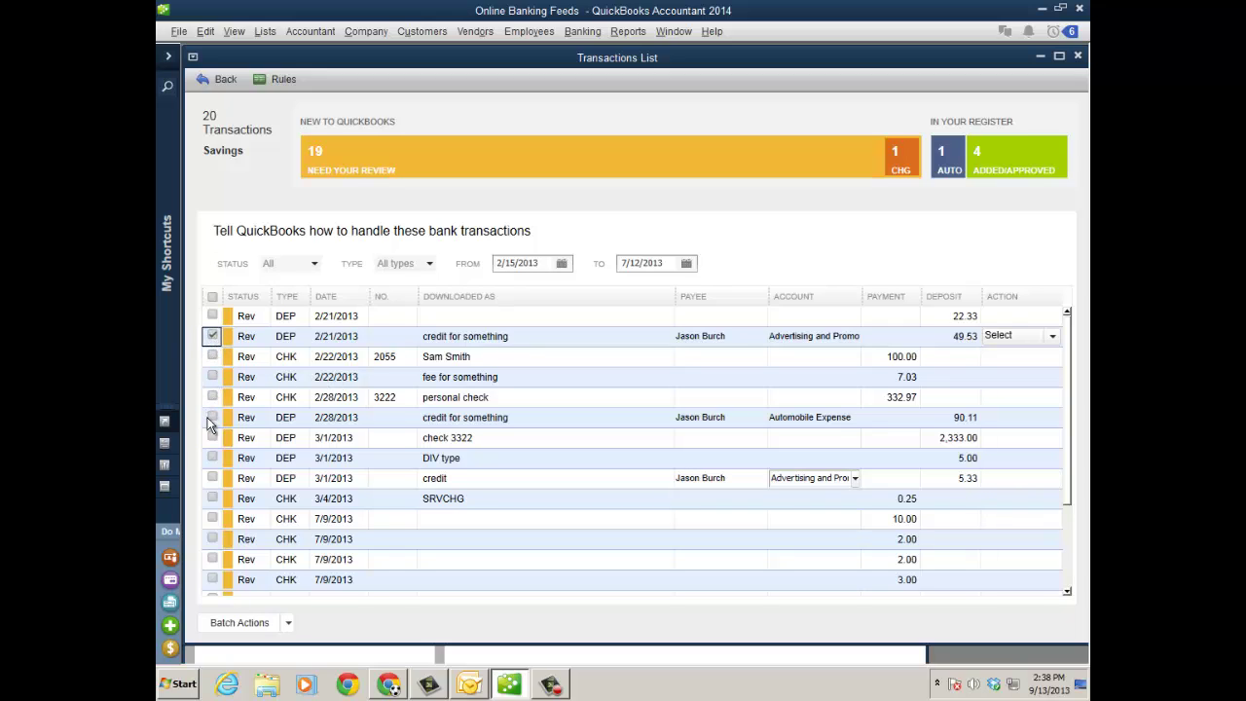
left_click(212, 418)
left_click(214, 478)
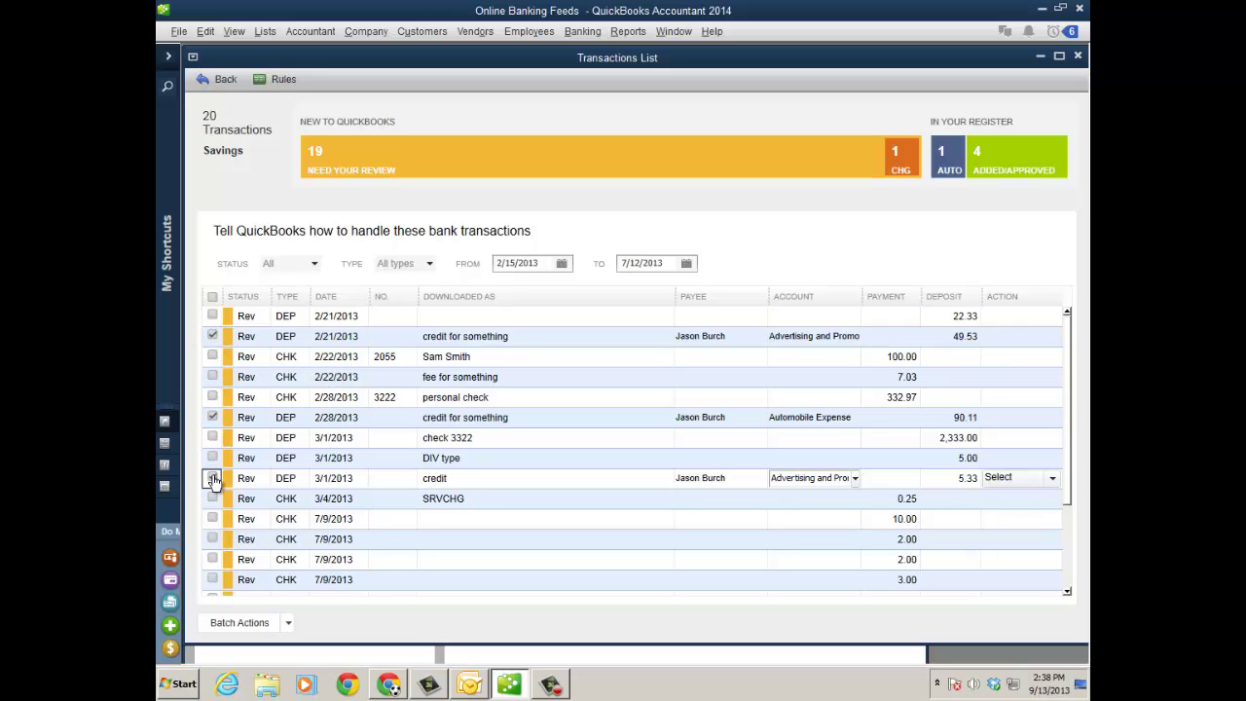
left_click(213, 478)
left_click(289, 622)
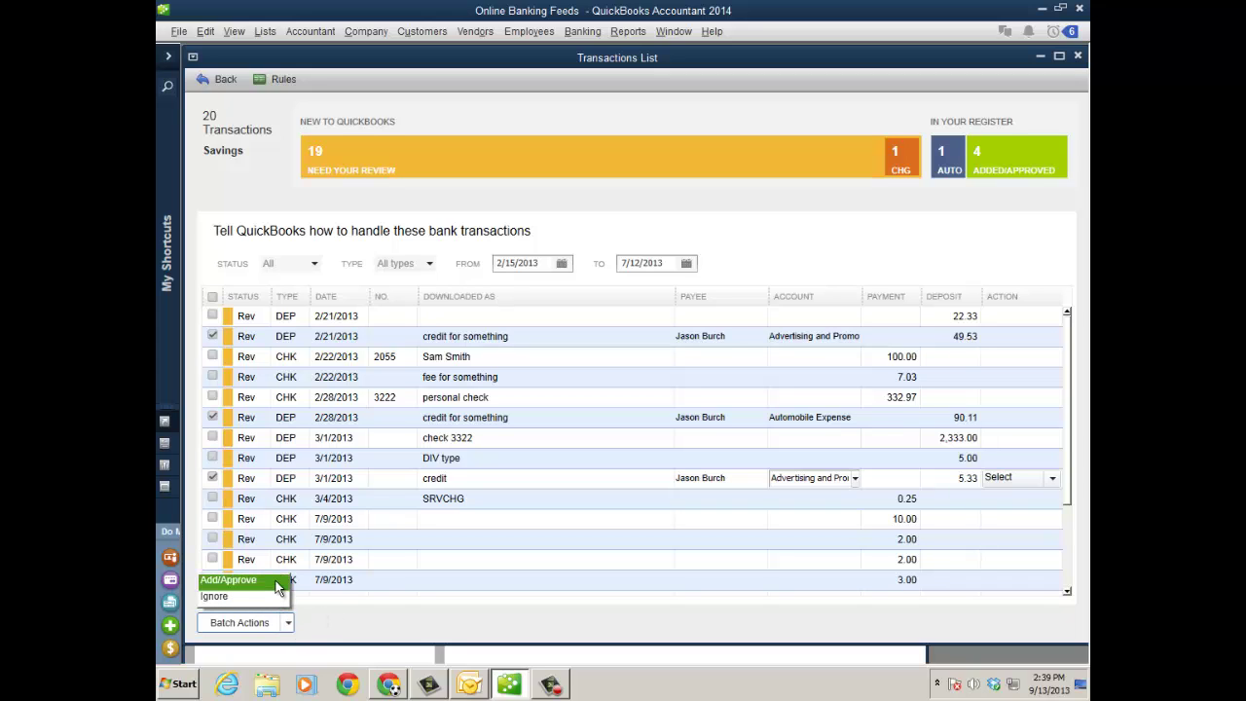
Add/approve the three checked credit deposits, bringing the added total to 7.
left_click(229, 580)
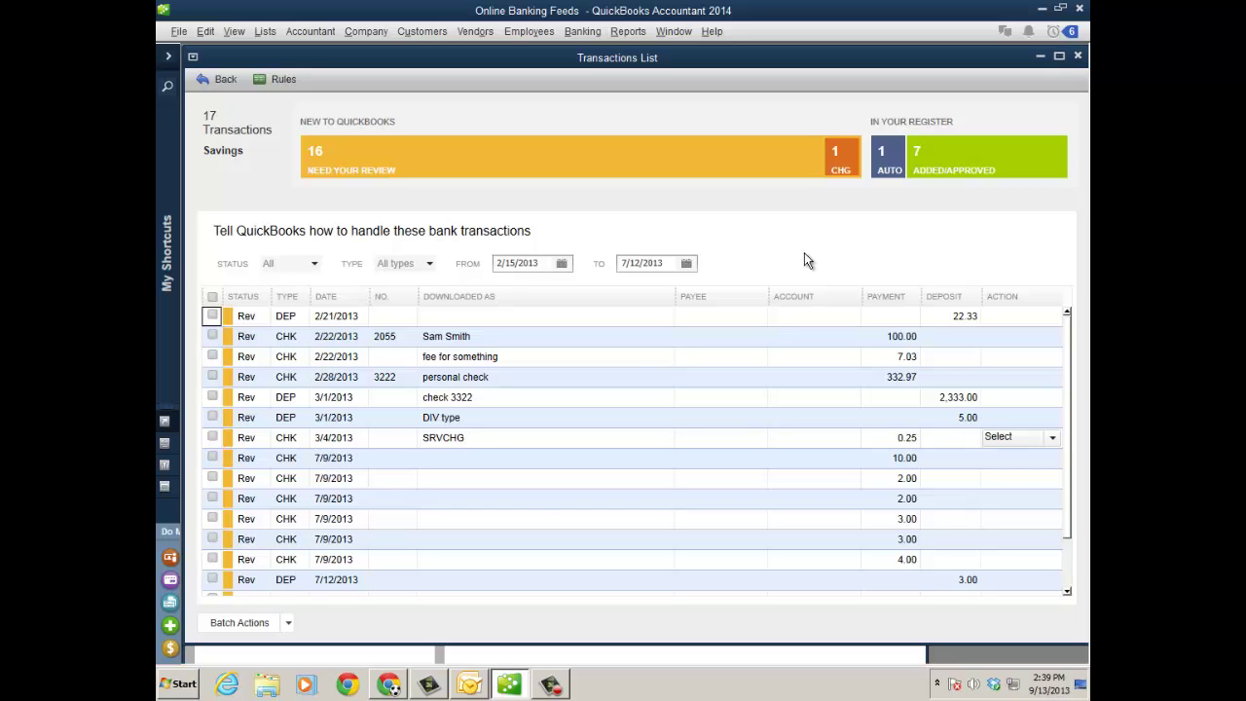
mouse_move(1064, 327)
left_mouse_down()
mouse_move(1067, 410)
mouse_move(1059, 312)
left_mouse_up()
left_click(1053, 316)
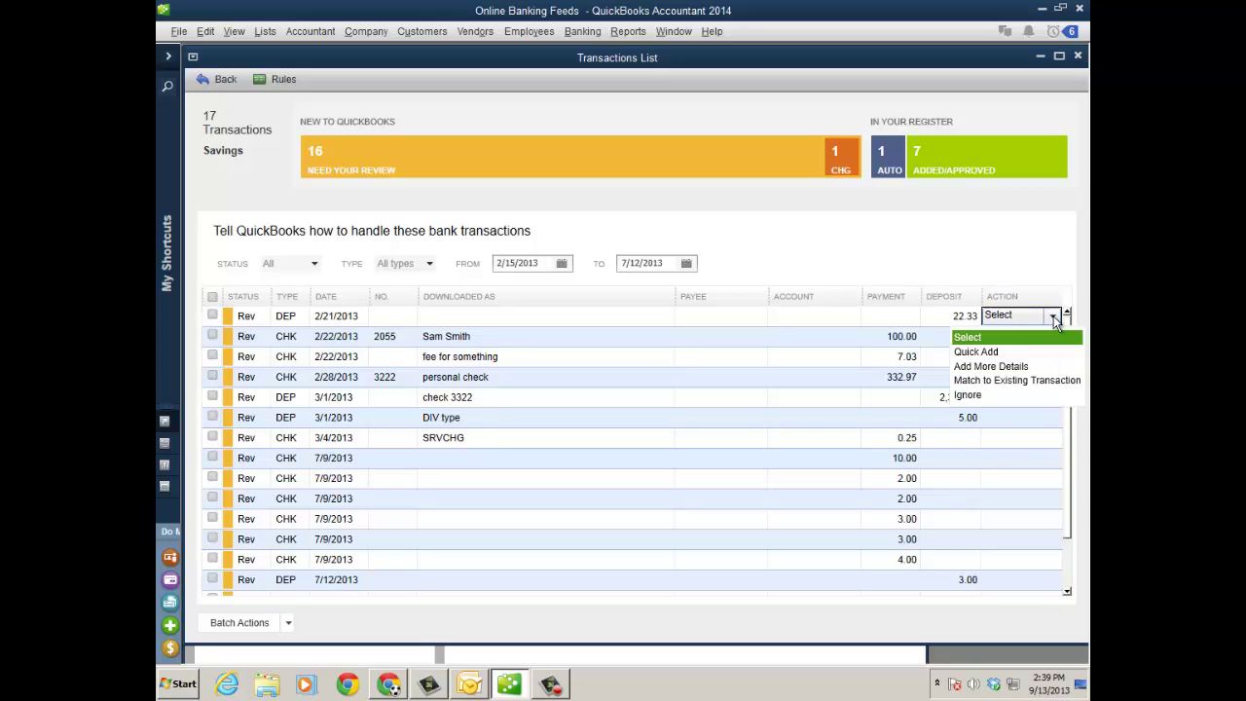
left_click(984, 380)
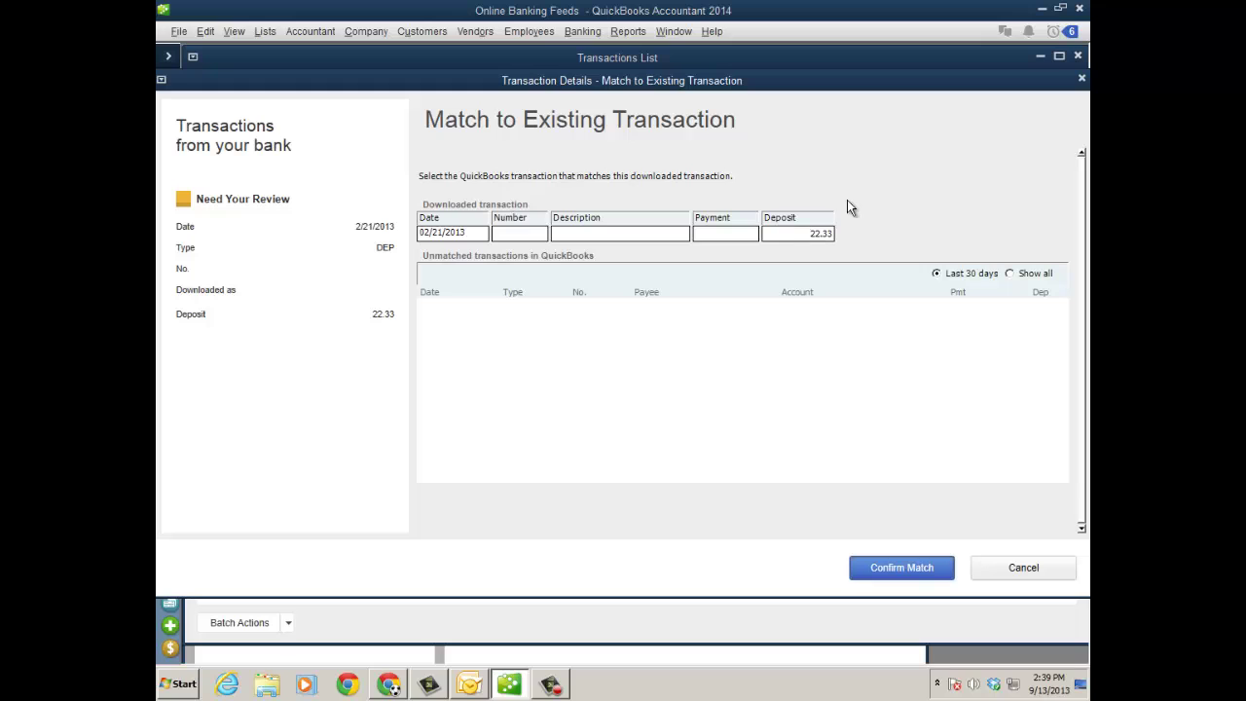
left_click(1009, 274)
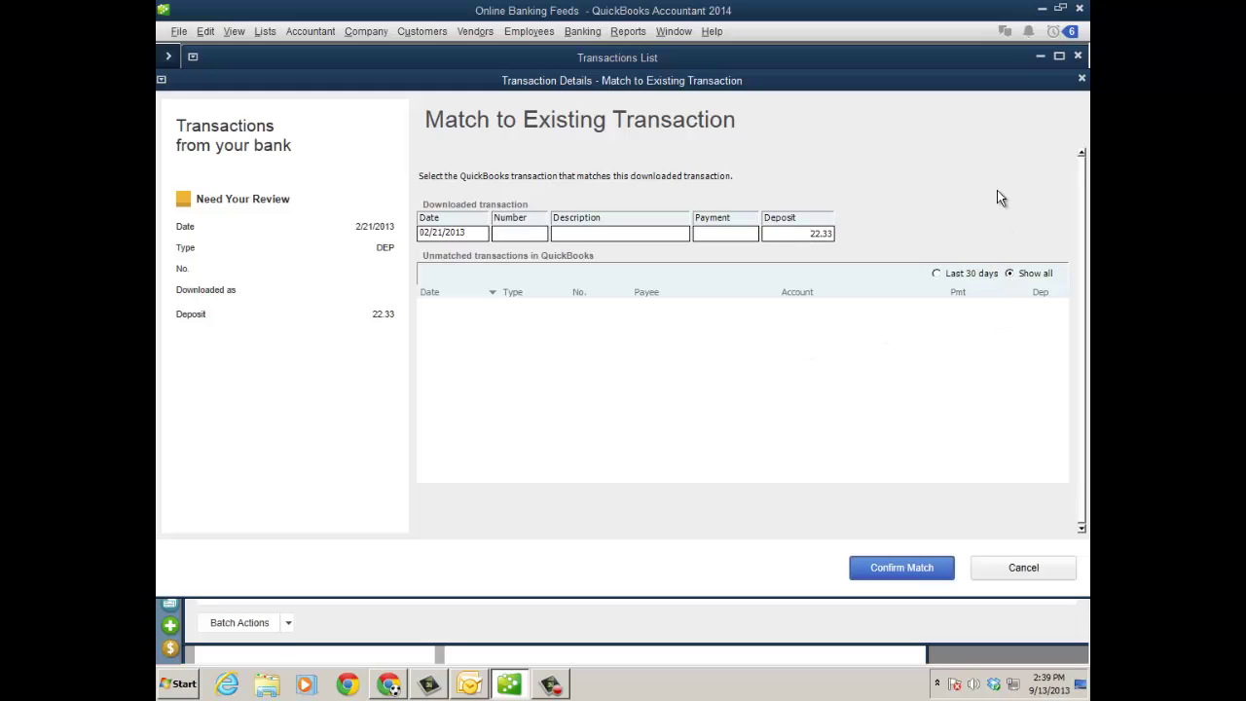
left_click(1012, 570)
left_click(667, 378)
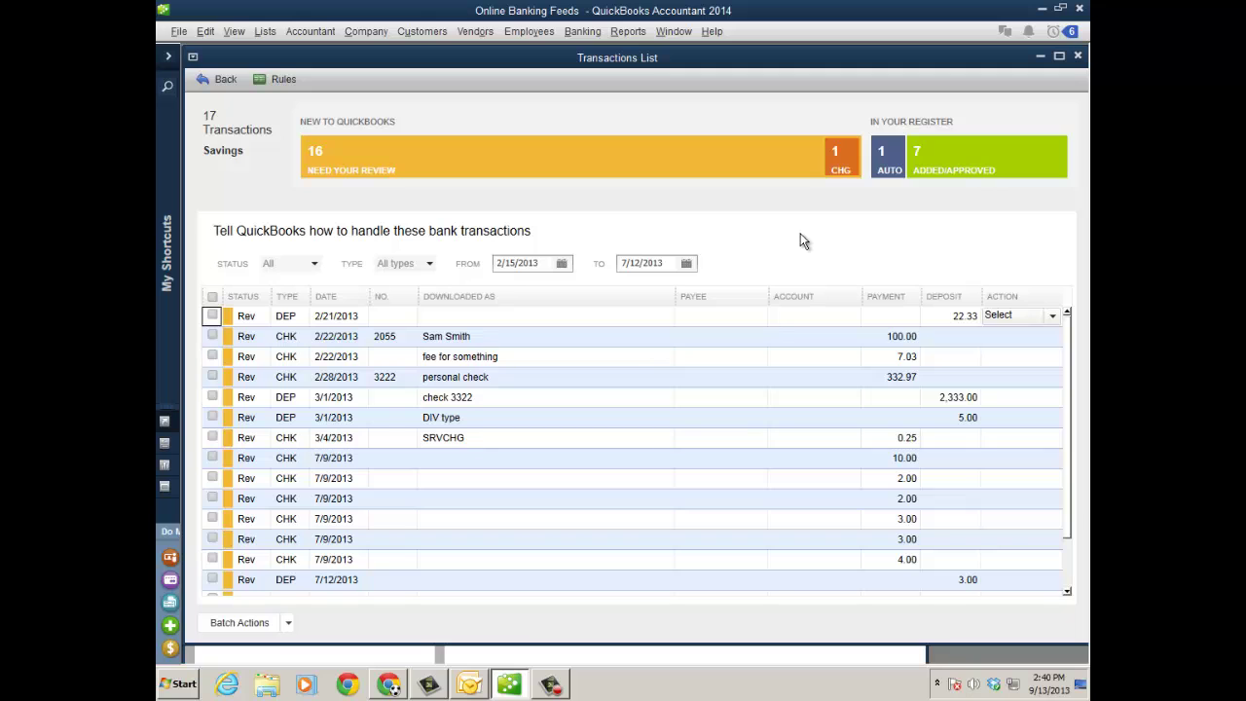
Close the Transactions List and maximize the Bank Feeds account summary.
left_click(1076, 57)
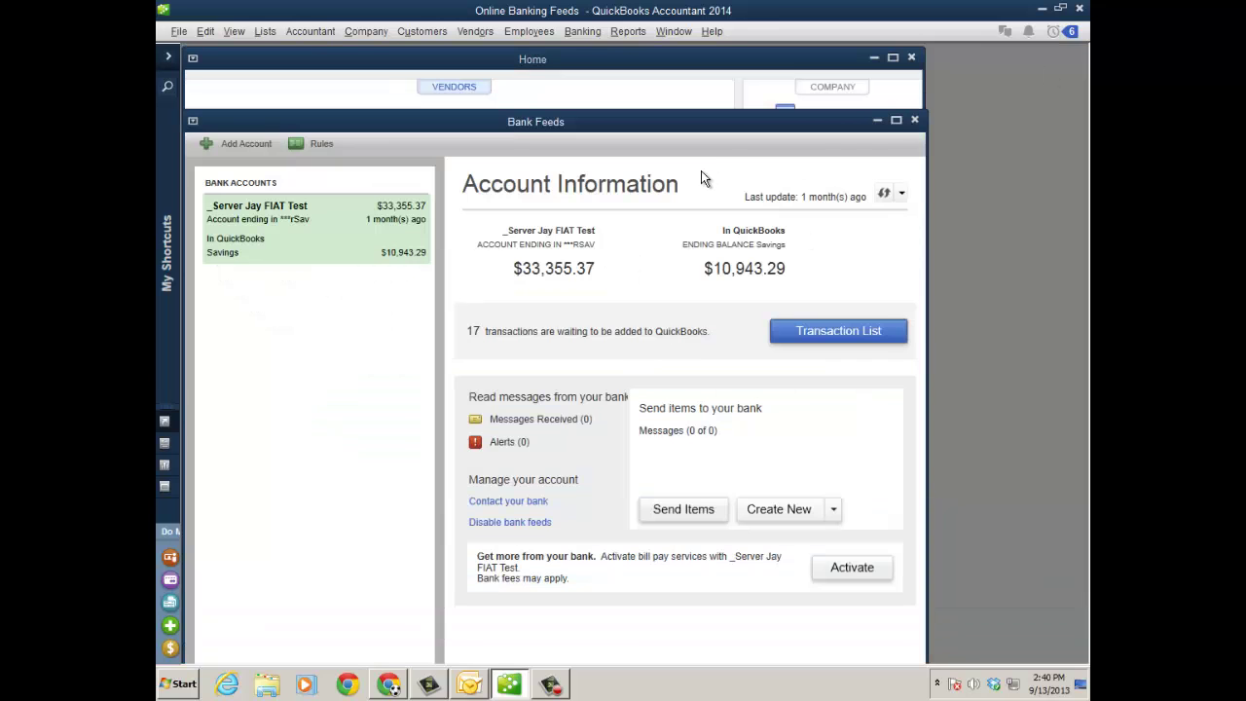
left_click(895, 121)
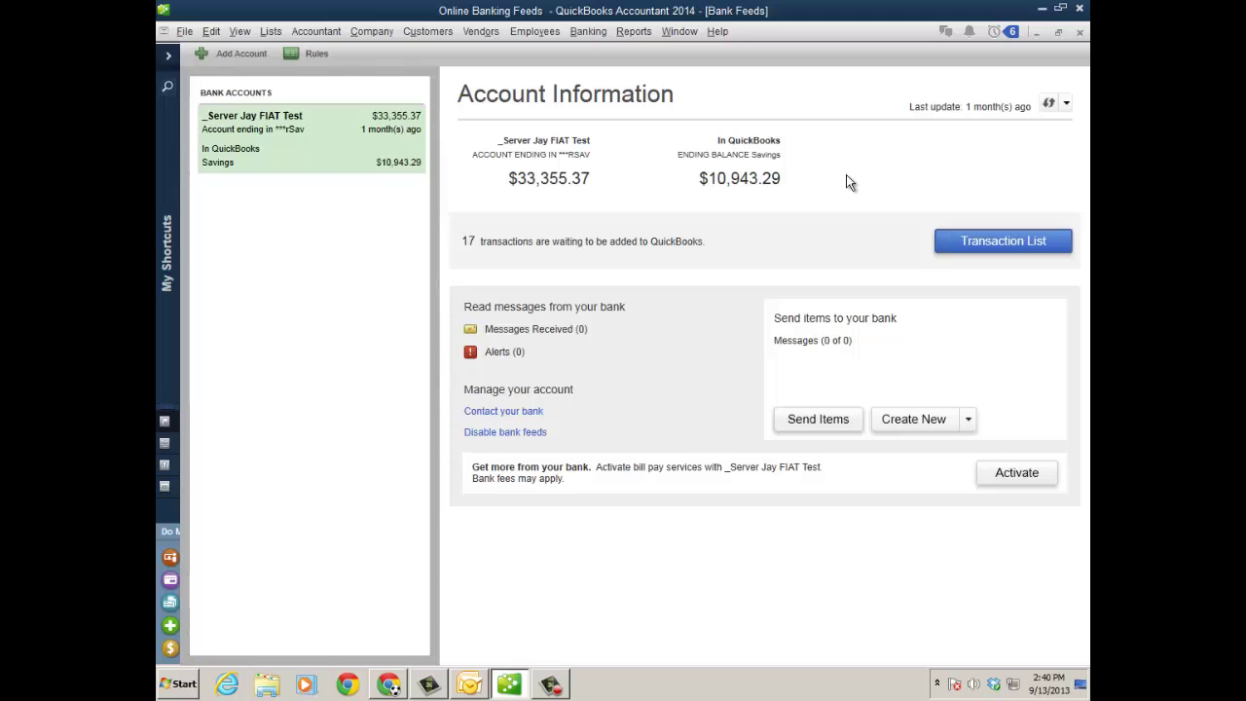